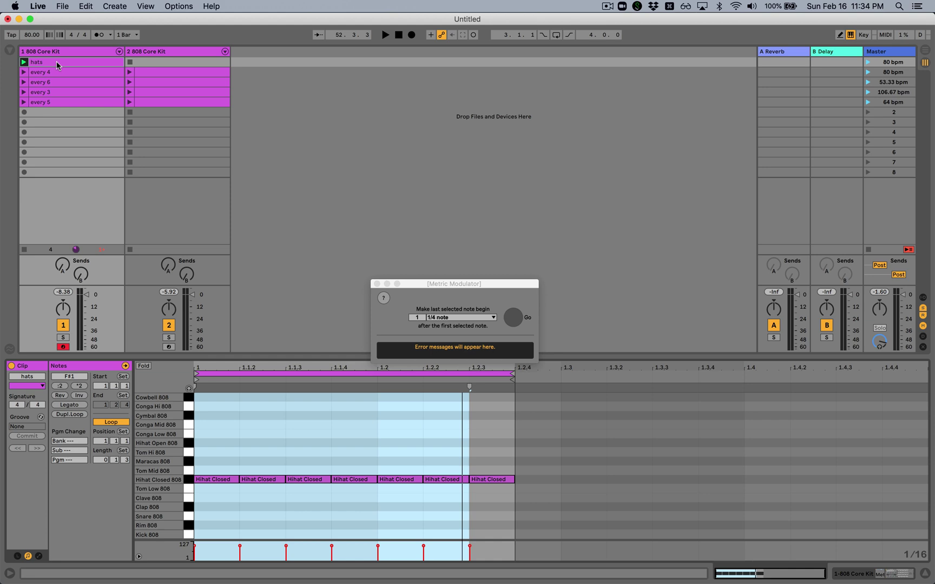
# - Play the 80 bpm scene, end the hats loop at 1.2.1, and add a Kick 808 note at 1.1.1
pyautogui.click(286, 422)
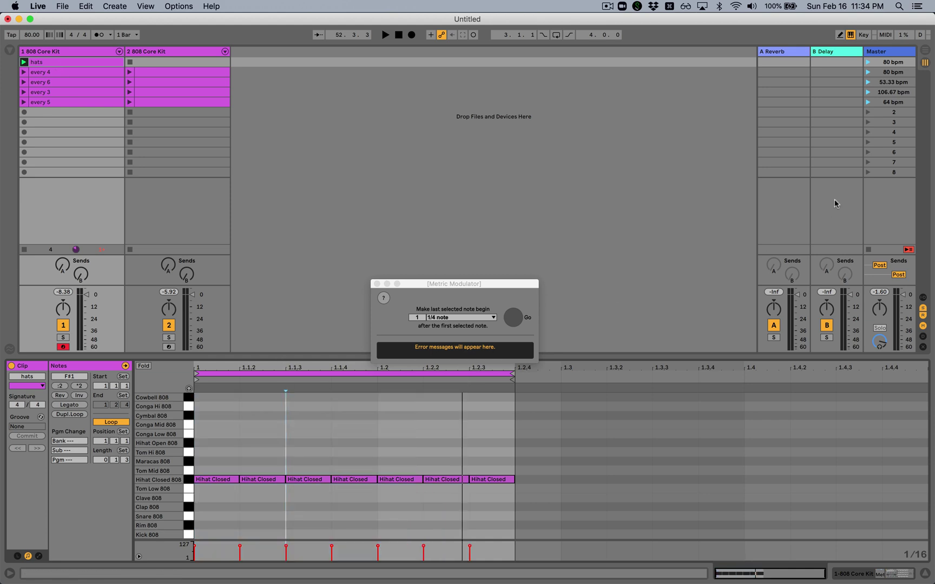
pyautogui.click(867, 62)
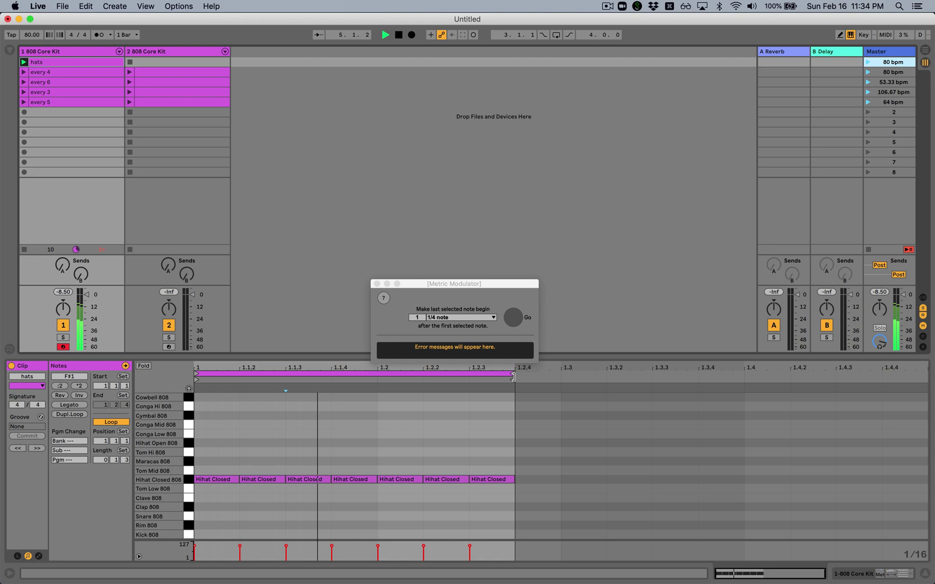
pyautogui.moveTo(512, 374); pyautogui.dragTo(378, 383)
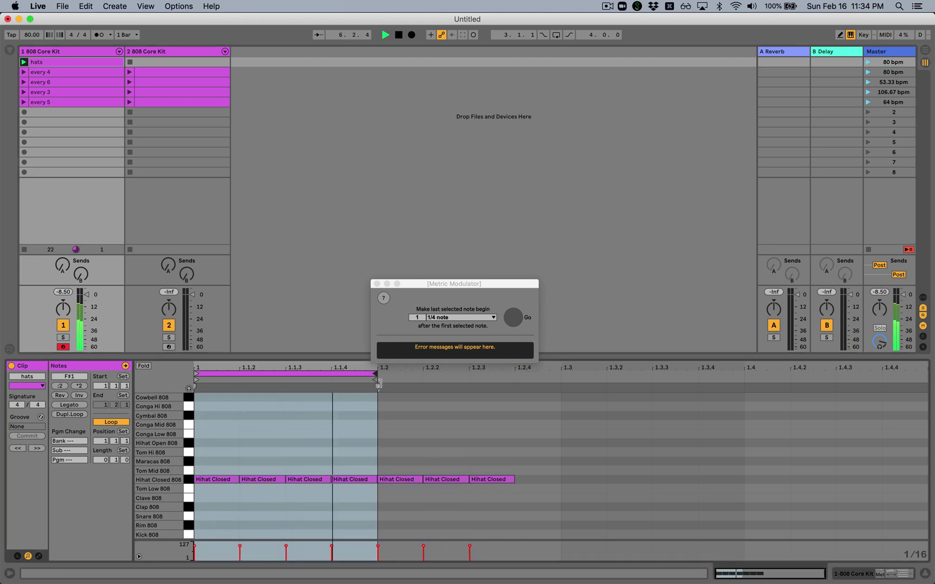
pyautogui.moveTo(378, 383)
pyautogui.mouseDown()
pyautogui.moveTo(403, 381)
pyautogui.moveTo(378, 382)
pyautogui.mouseUp()
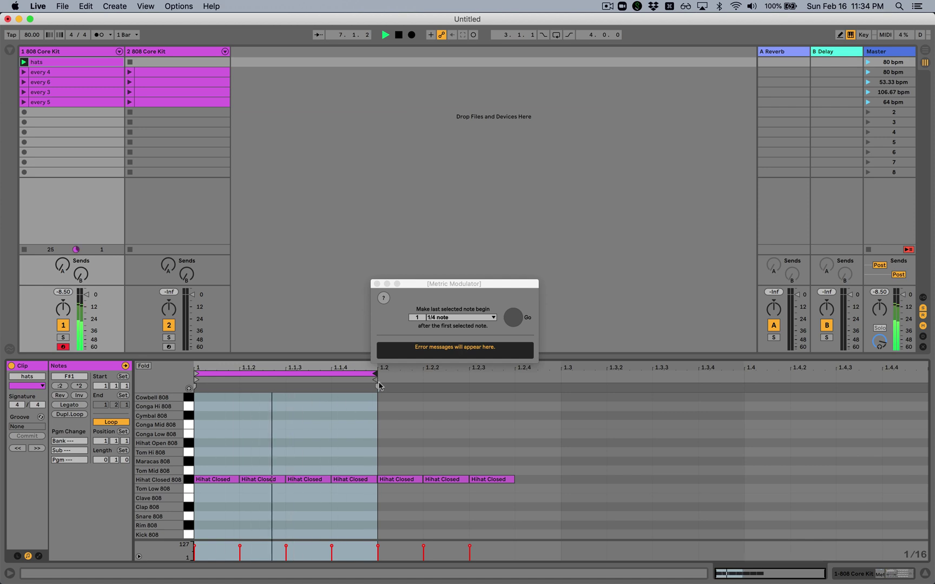
pyautogui.click(212, 535)
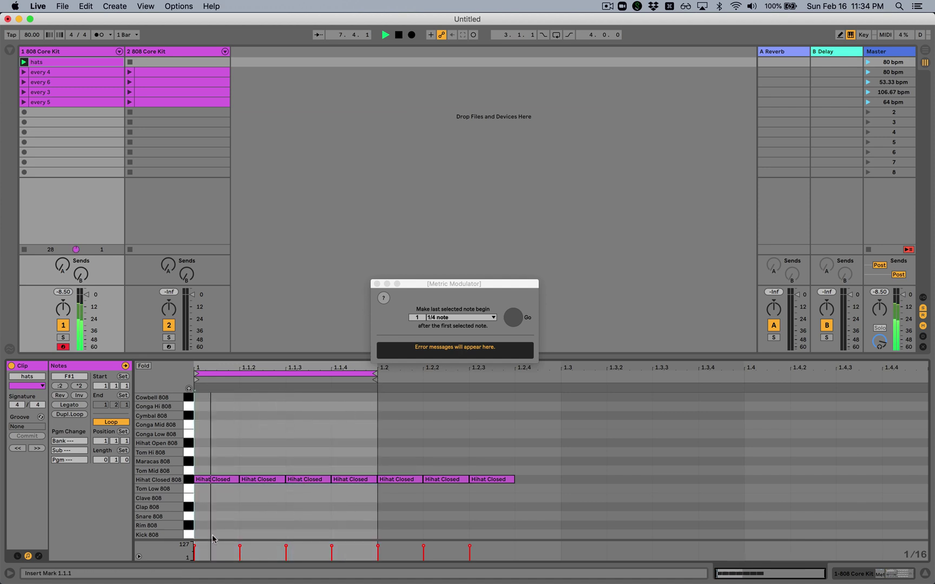
pyautogui.doubleClick(213, 536)
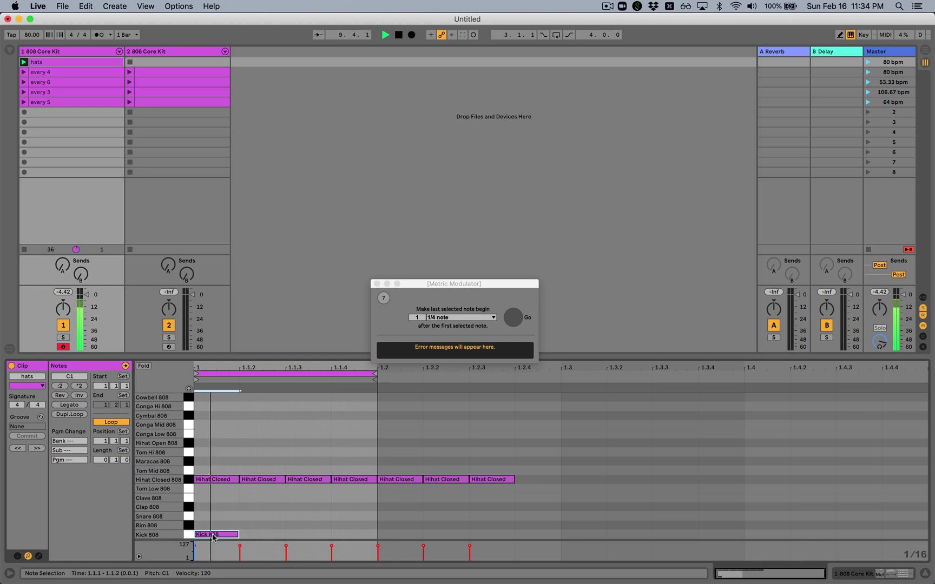
# - Redraw the Kick 808 note at the start of the hats clip
pyautogui.doubleClick(212, 535)
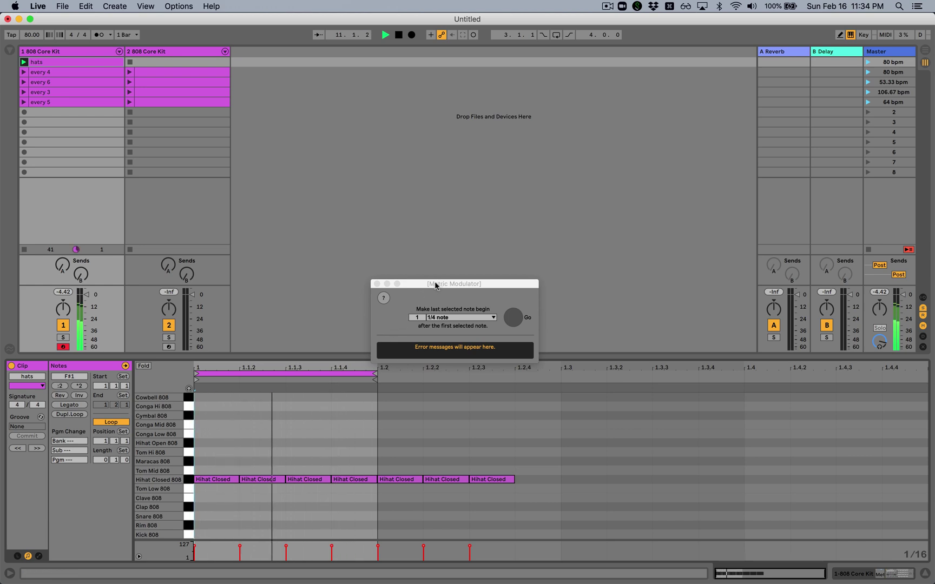
pyautogui.moveTo(435, 282); pyautogui.dragTo(433, 255)
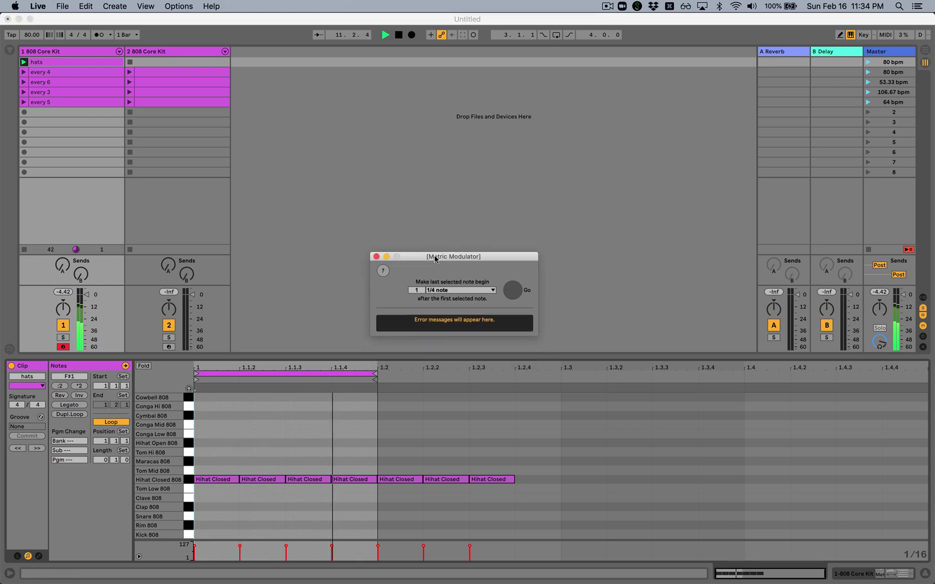
pyautogui.click(374, 375)
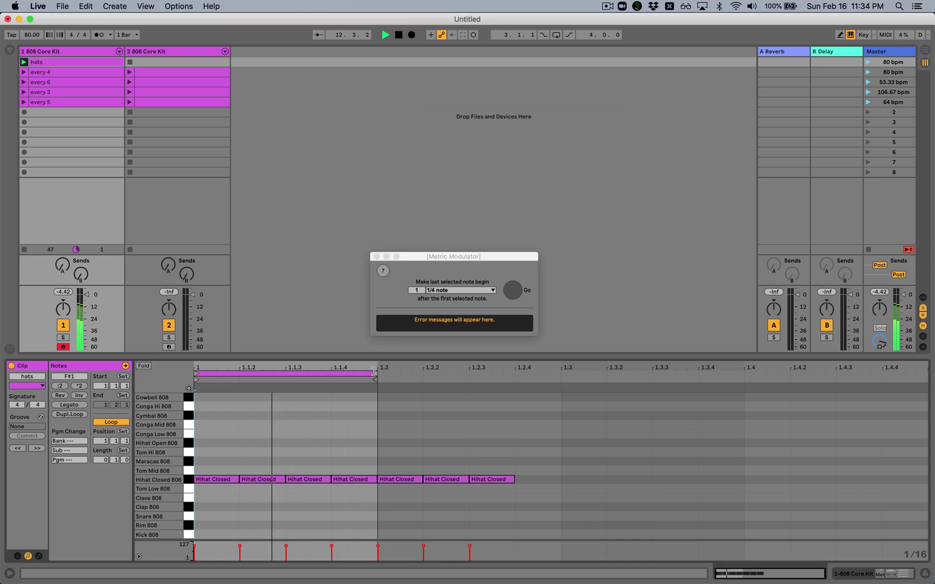
pyautogui.doubleClick(206, 537)
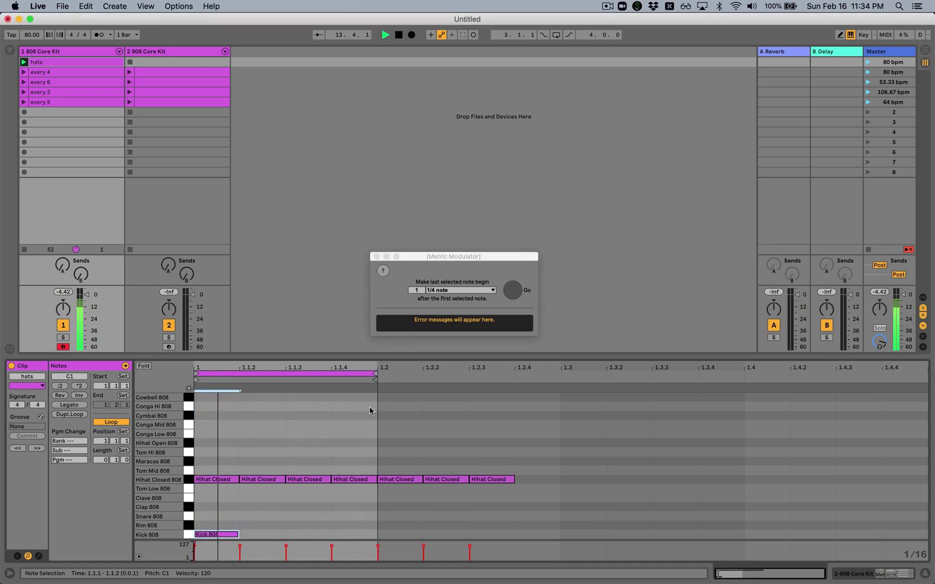
# - Extend the hats clip loop to end at 1.2.3 and audition it with the metronome briefly on
pyautogui.moveTo(379, 374); pyautogui.dragTo(476, 372)
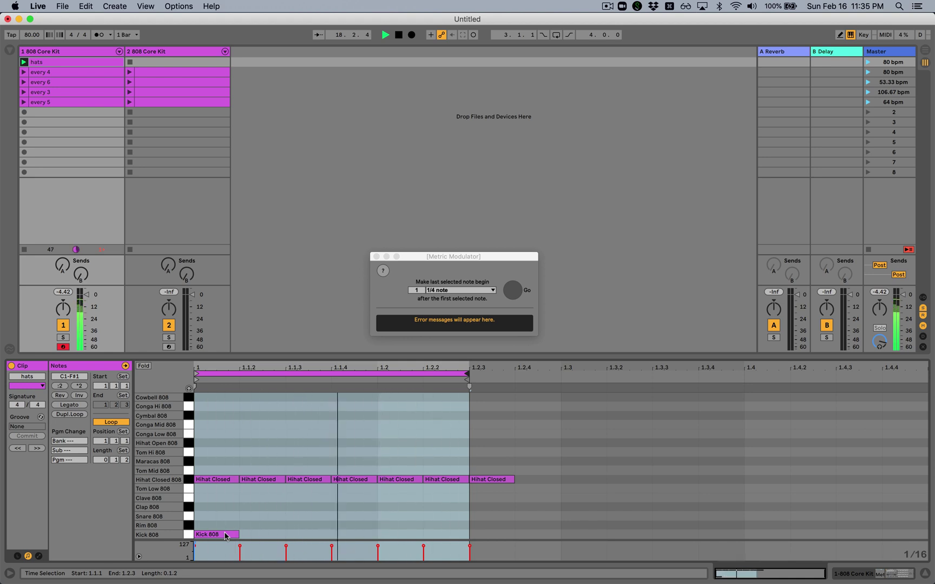
pyautogui.click(99, 35)
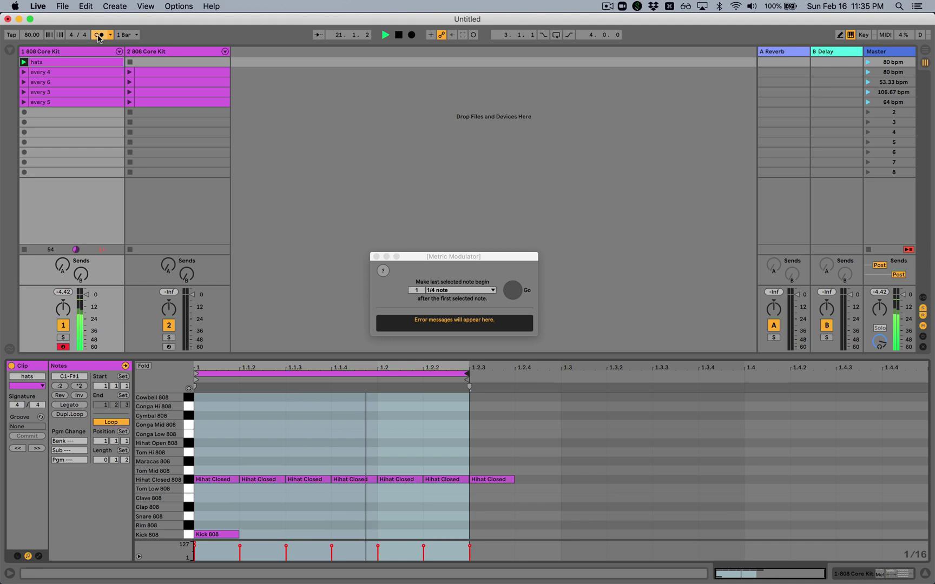
pyautogui.click(98, 36)
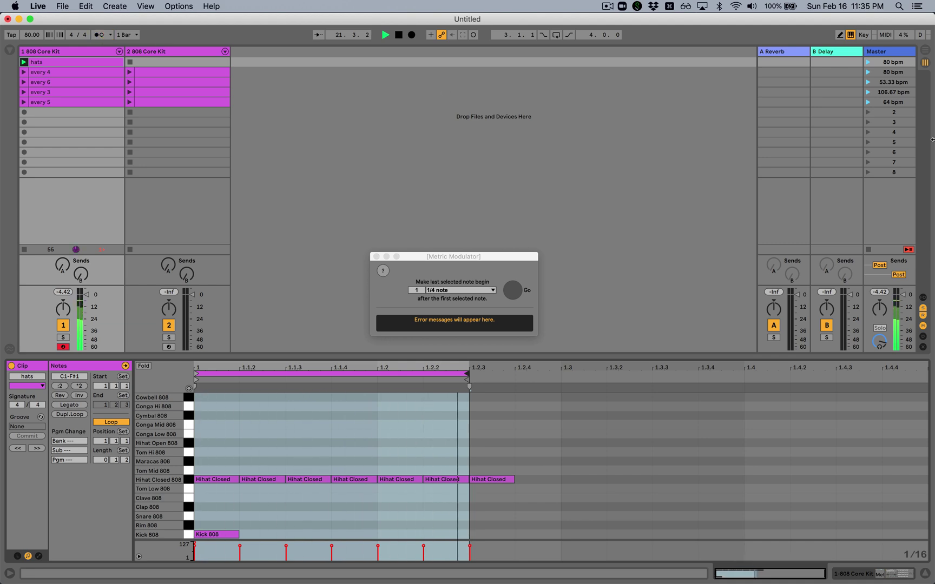
# - Audition the 53.33, 106.67 and 64 bpm scenes with the metronome on
pyautogui.click(868, 82)
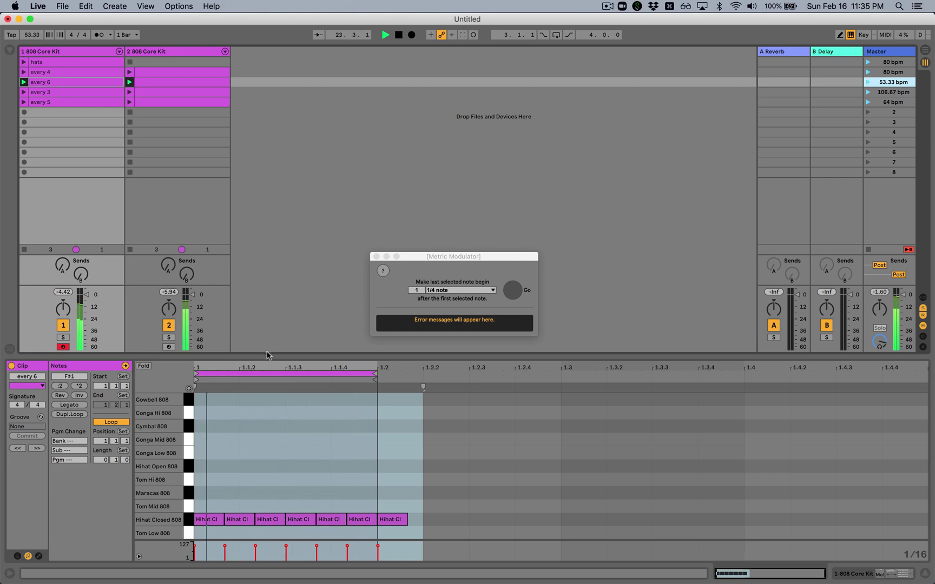
pyautogui.click(100, 36)
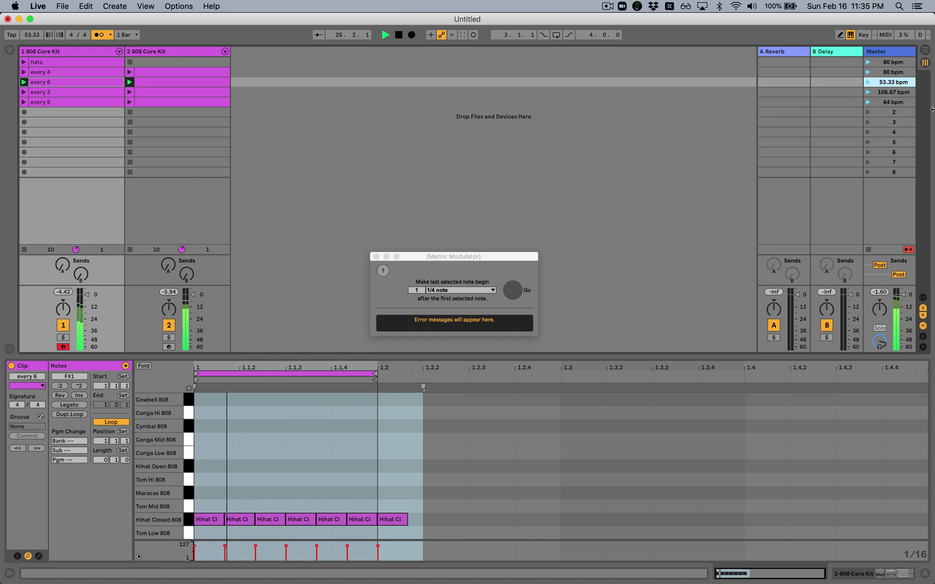
pyautogui.click(867, 93)
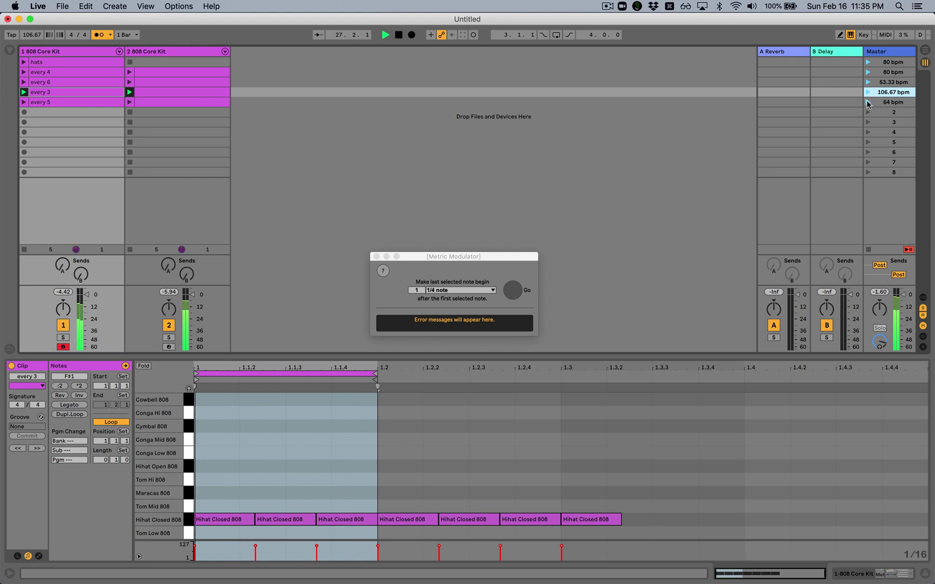
pyautogui.click(867, 102)
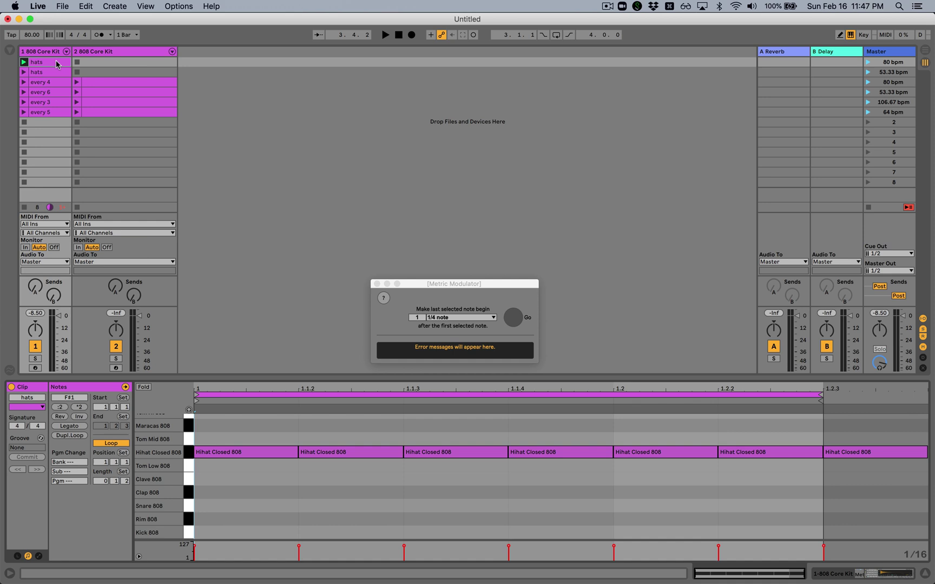
# - Play the 80 bpm scene, select all Hihat Closed notes, and run the Metric Modulator's Go
pyautogui.click(867, 64)
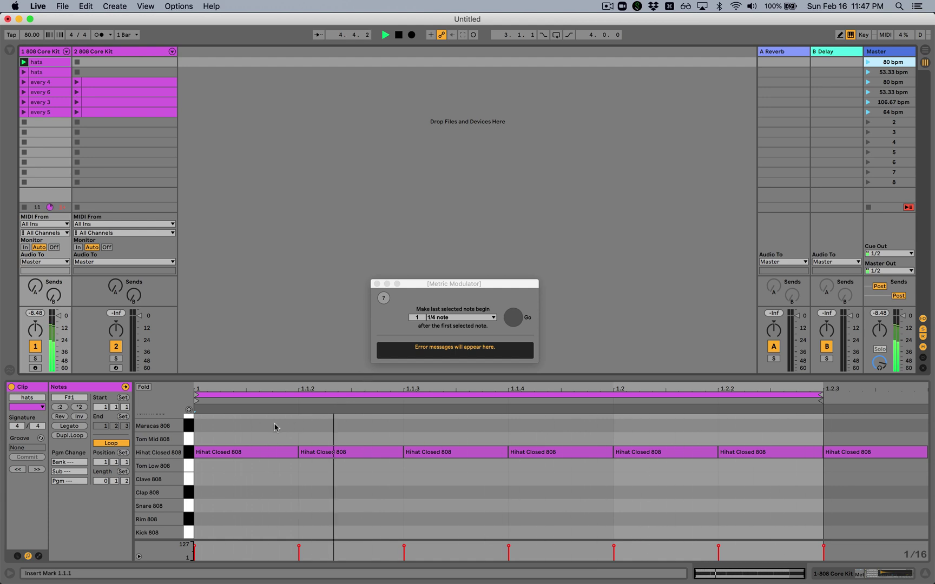
pyautogui.moveTo(227, 418); pyautogui.dragTo(880, 509)
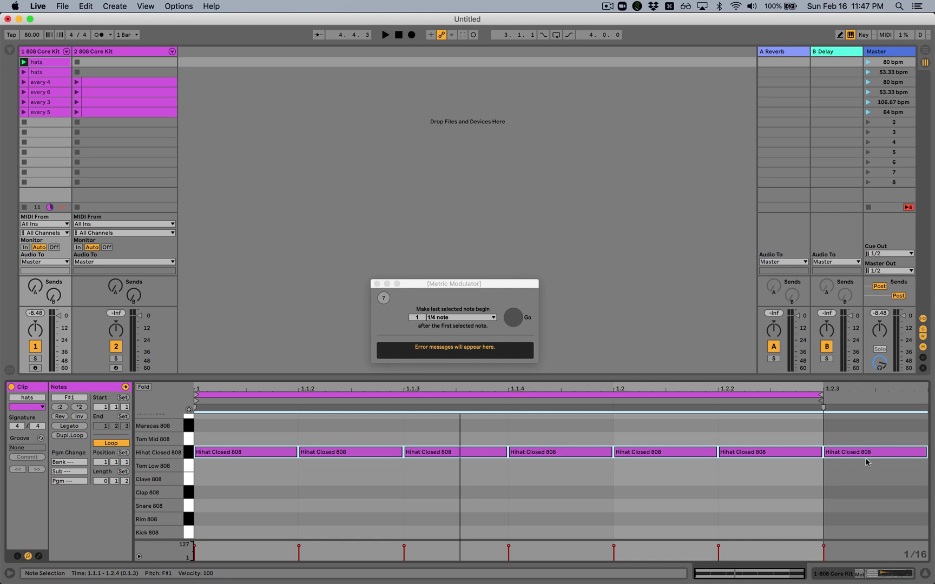
pyautogui.click(512, 319)
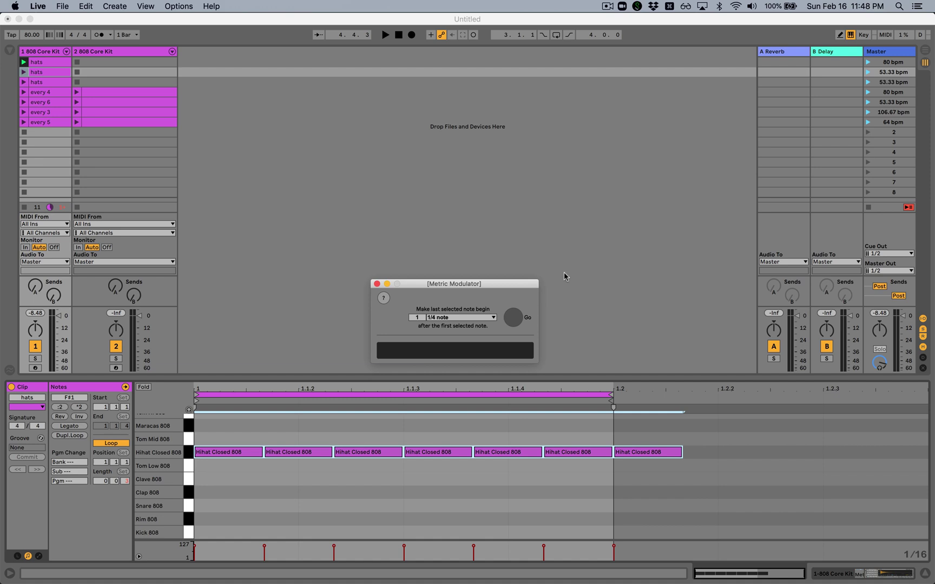
# - Play the new 53.33 bpm scene with the metronome on, then return to the 80 bpm scene
pyautogui.click(54, 73)
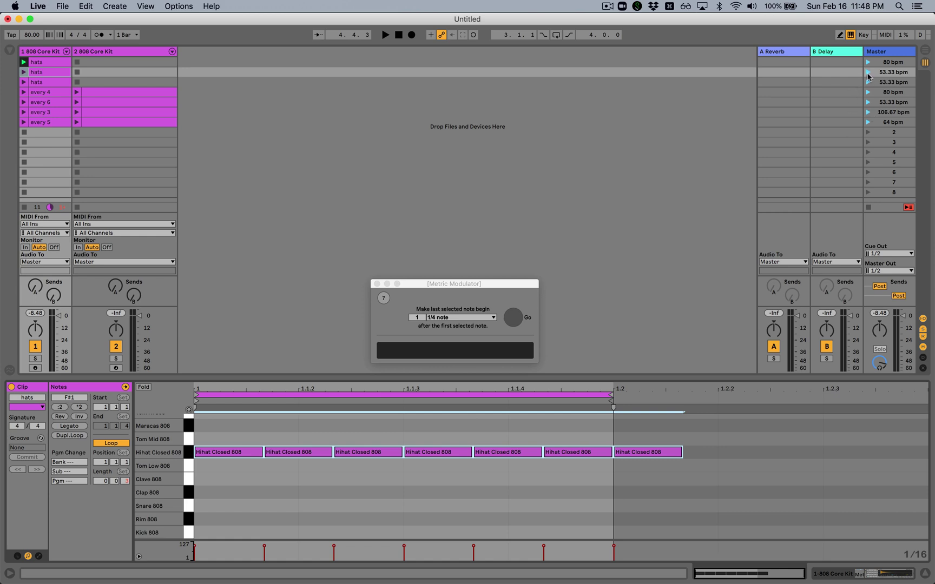
pyautogui.click(868, 74)
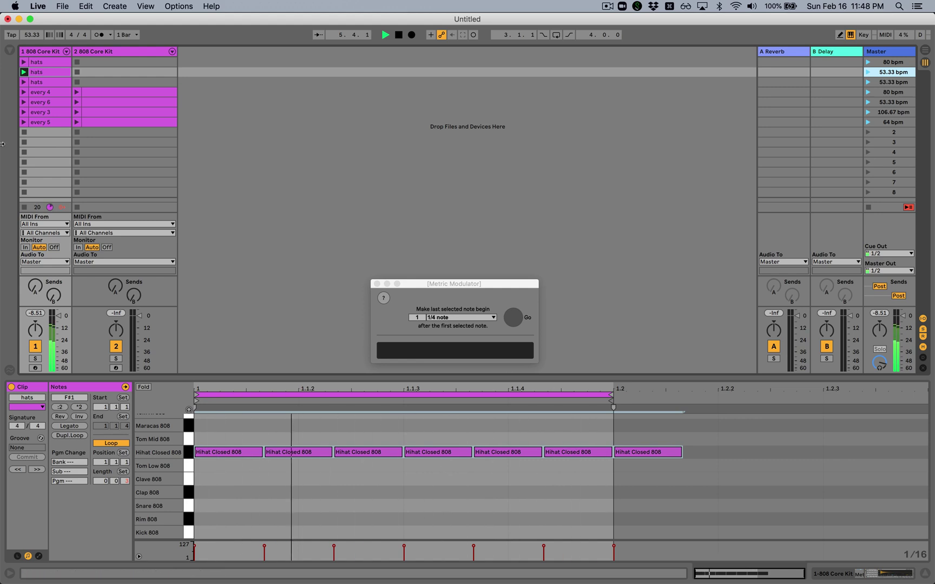
pyautogui.click(99, 34)
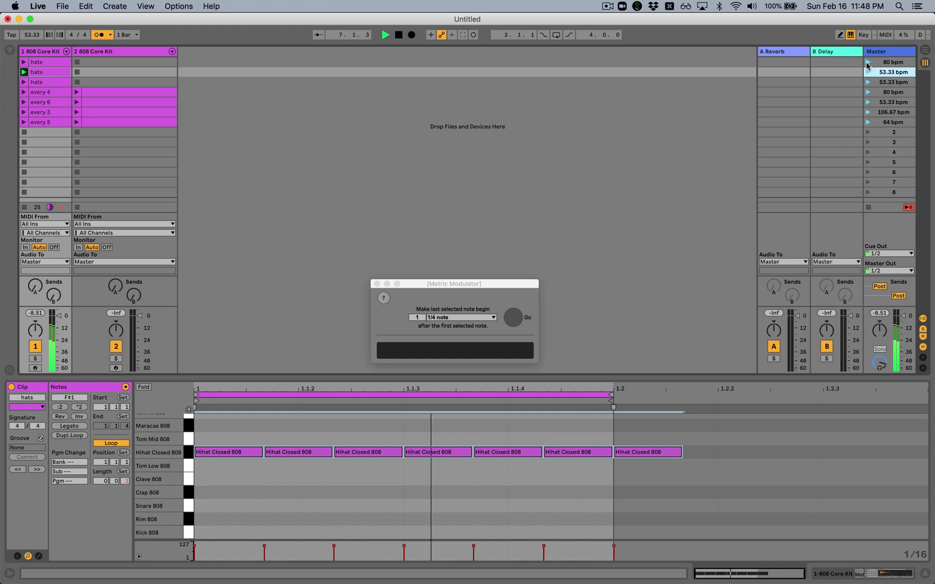
pyautogui.click(868, 62)
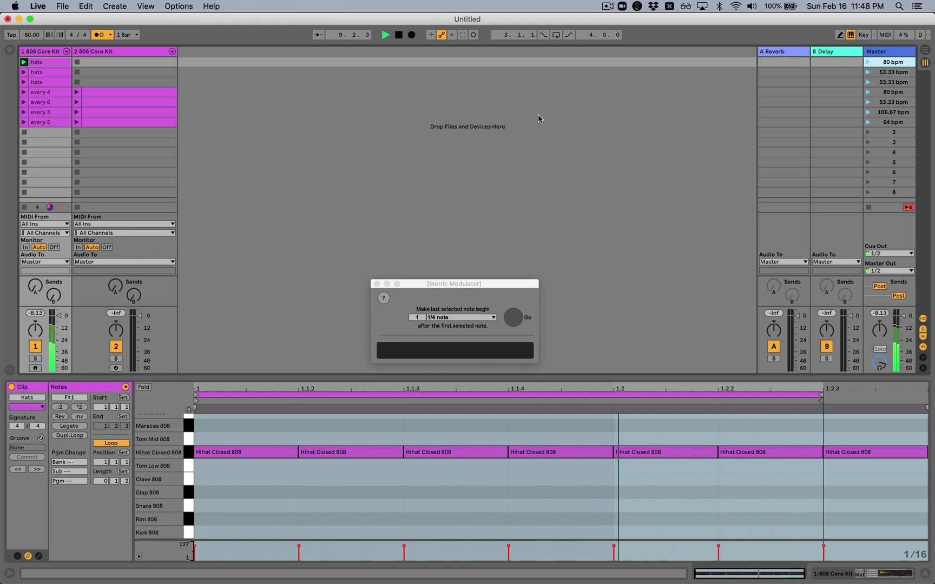
# - Create a track 2 clip with a Kick 808 note at 1.1, looping 1.1–1.2, then play 53.33 bpm
pyautogui.doubleClick(116, 71)
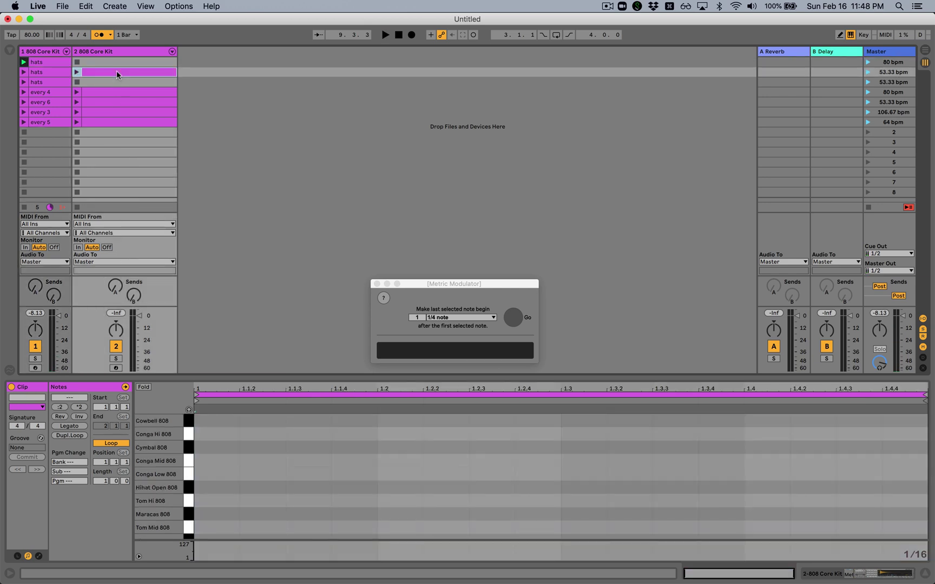
pyautogui.scroll(-5, 215, 497)
pyautogui.doubleClick(219, 532)
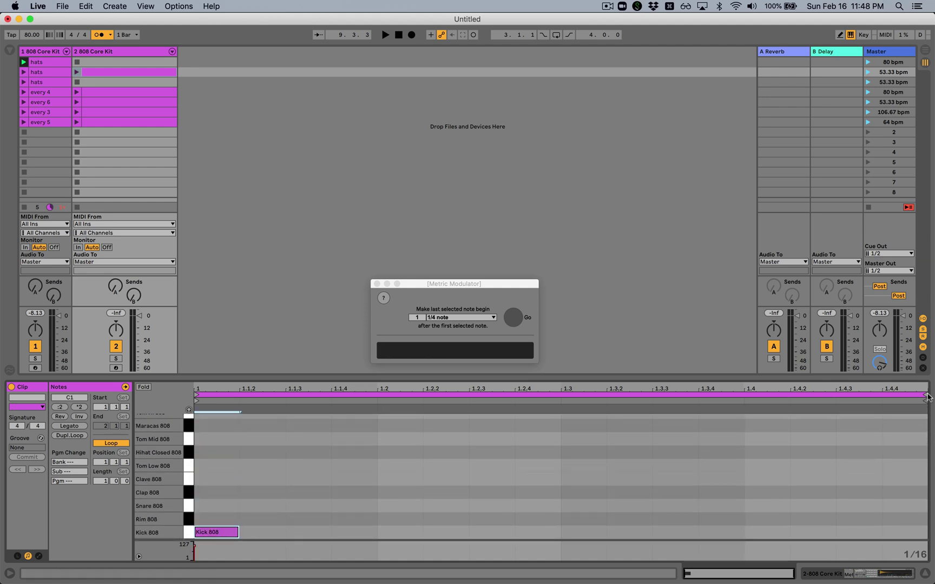
pyautogui.moveTo(925, 394); pyautogui.dragTo(377, 395)
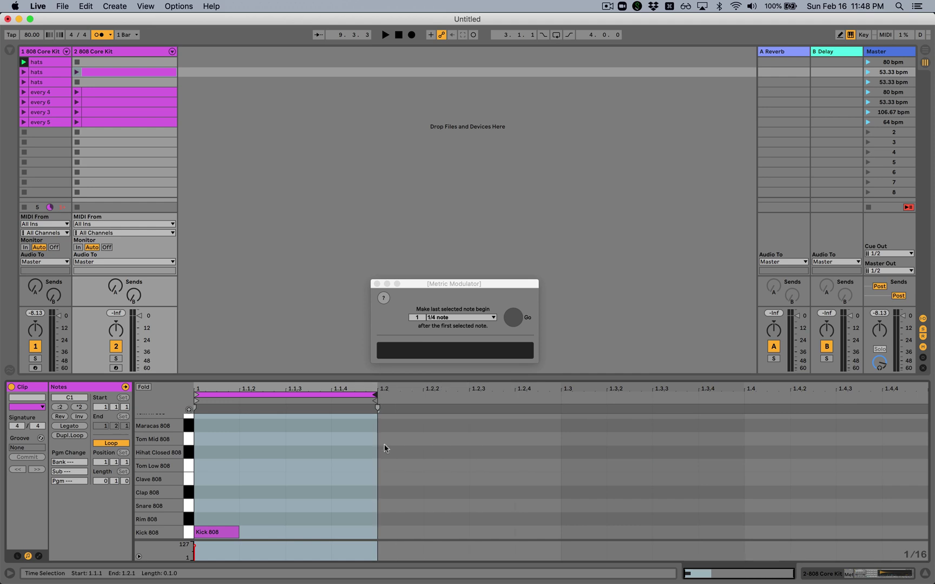
pyautogui.click(868, 72)
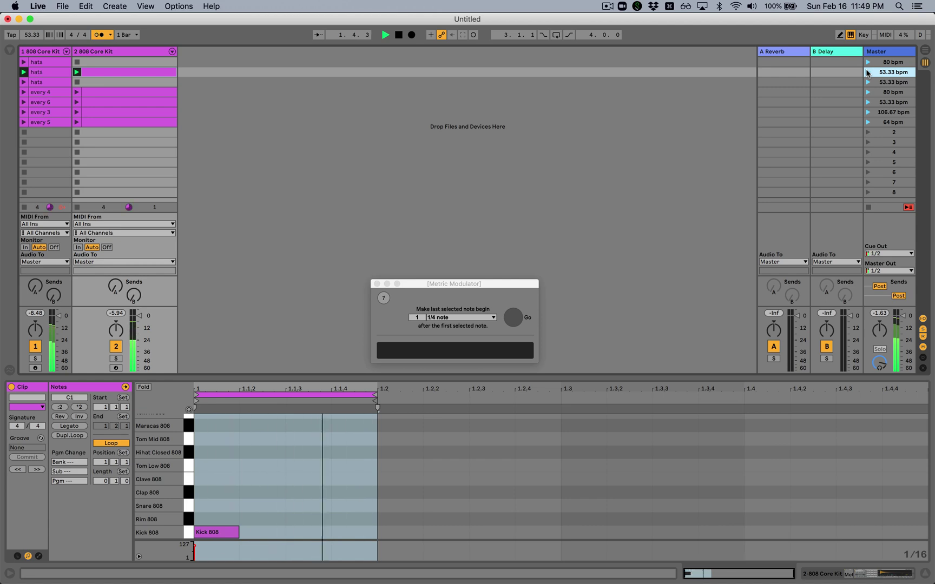
# - Open the first hats clip and select its first four hi-hat notes
pyautogui.click(54, 74)
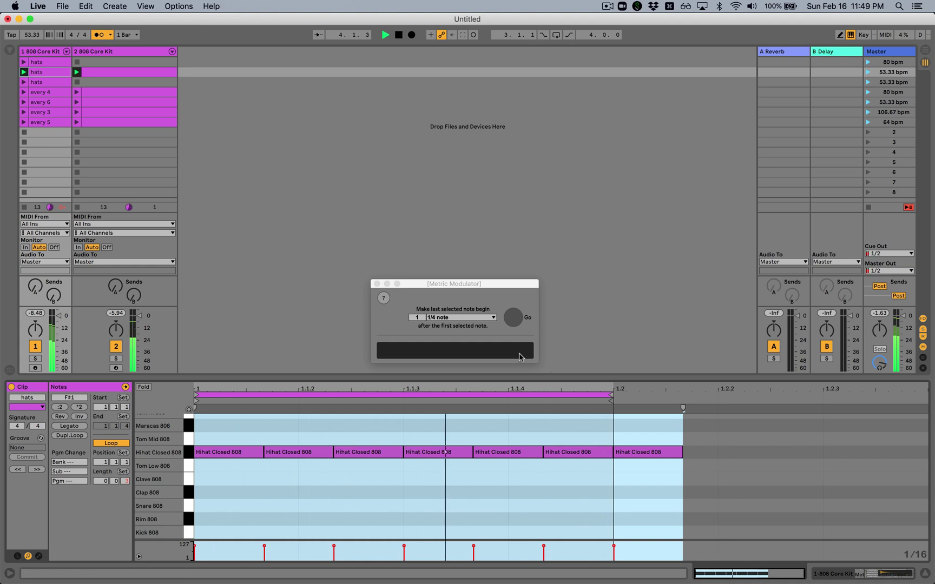
pyautogui.click(41, 63)
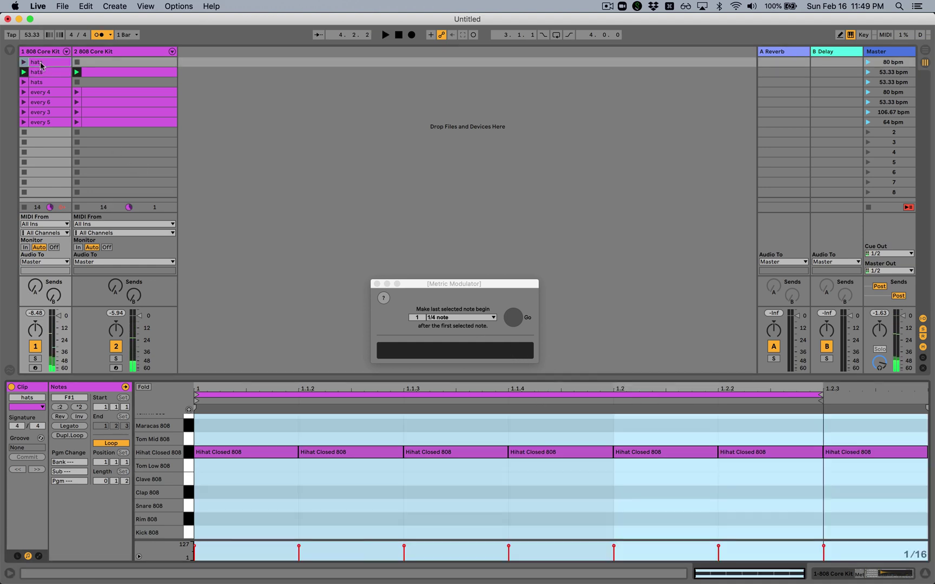
pyautogui.click(263, 478)
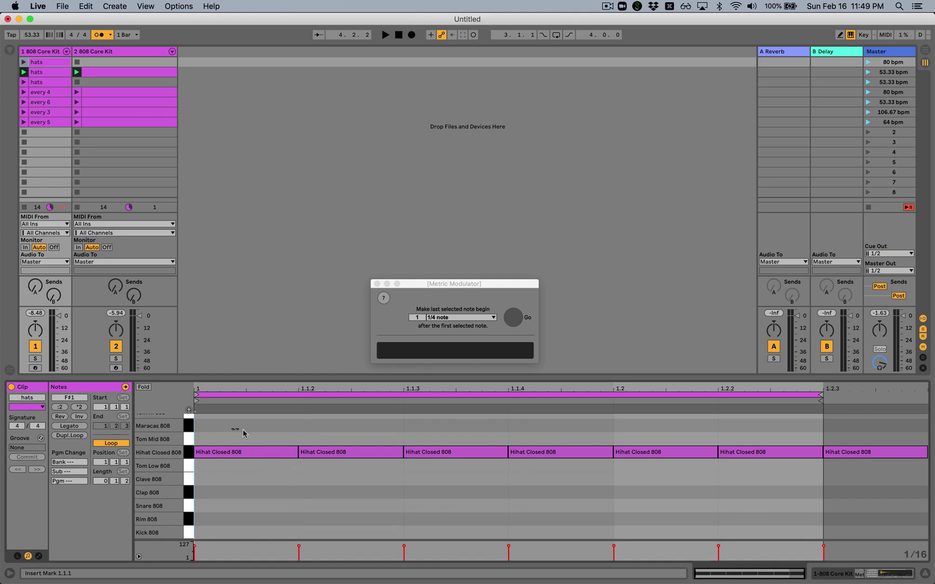
pyautogui.moveTo(232, 429); pyautogui.dragTo(550, 481)
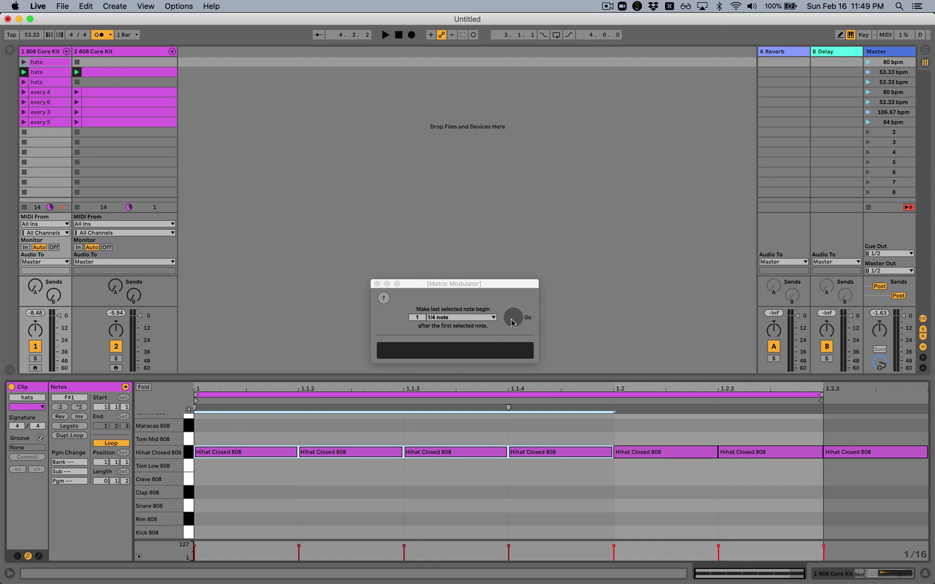
# - Play the 80 bpm scene, reselect those four notes, and run the Metric Modulator
pyautogui.click(868, 63)
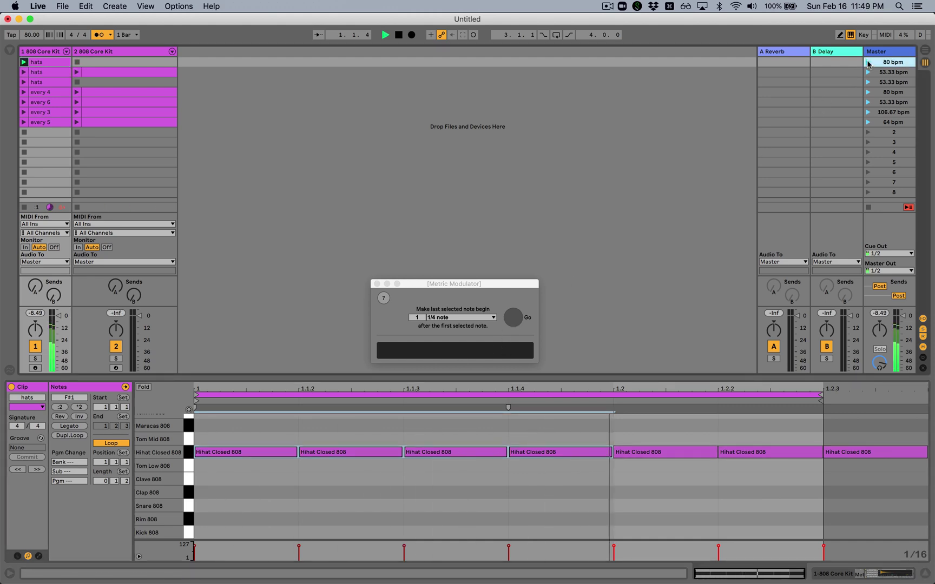
pyautogui.moveTo(243, 426); pyautogui.dragTo(526, 482)
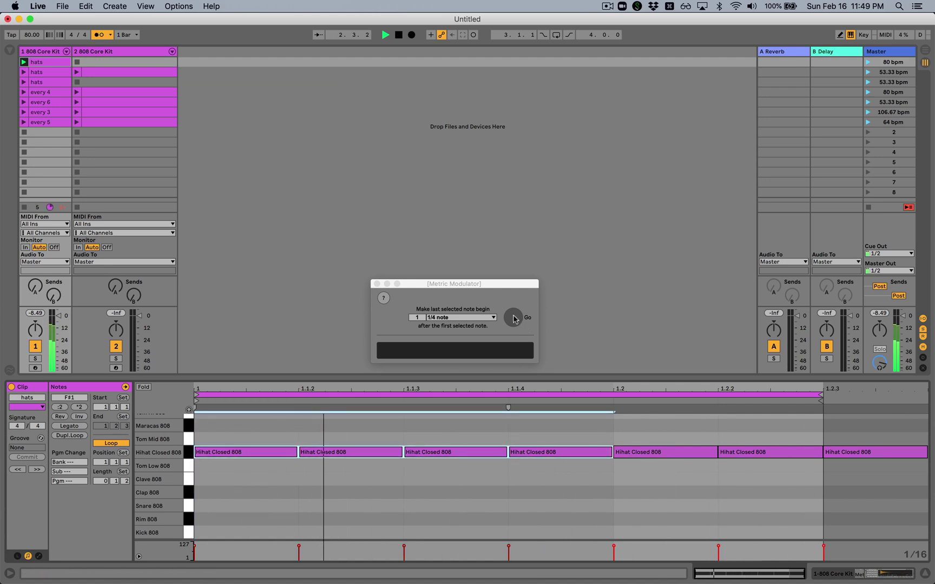
pyautogui.click(514, 318)
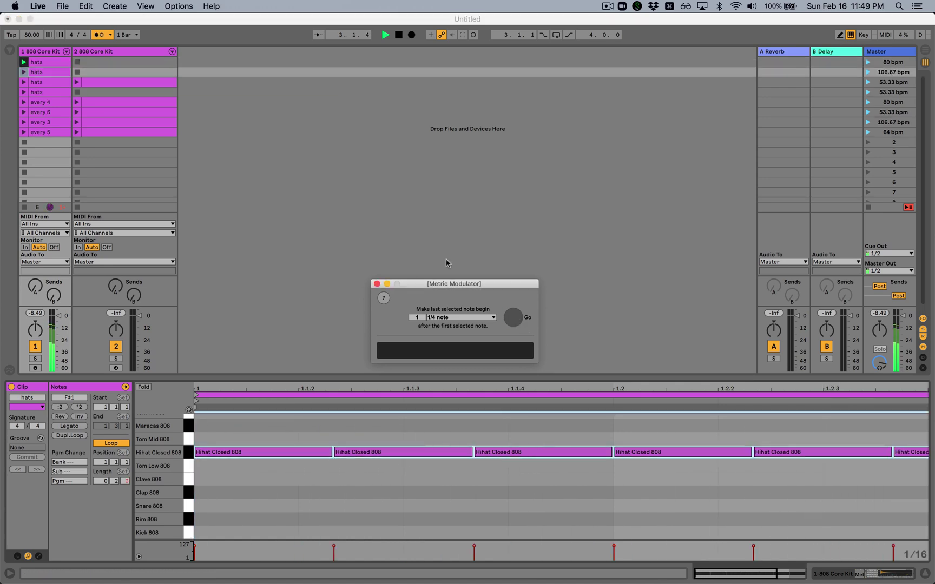
# - Add a one-beat Kick 808 clip to track 2 in the 106.67 bpm scene and launch it
pyautogui.click(868, 74)
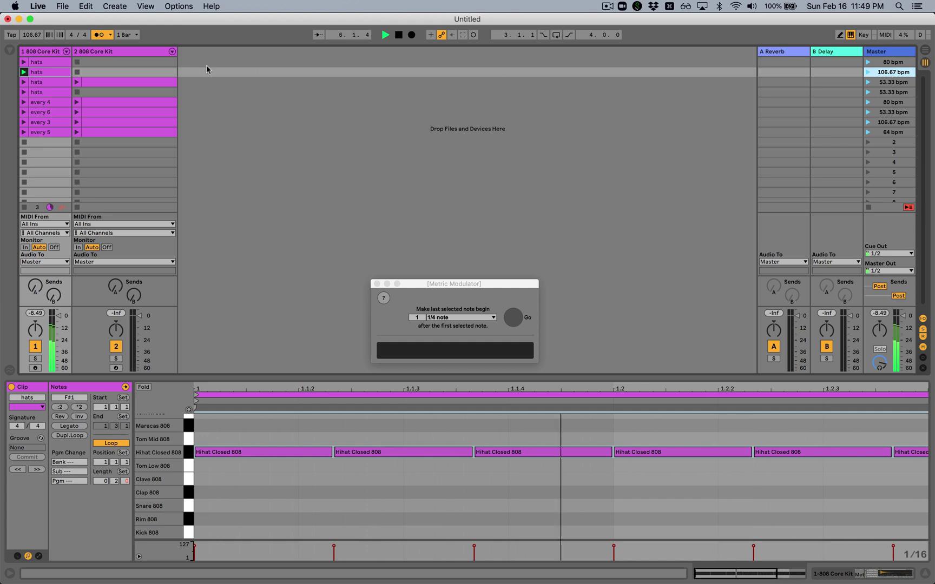
pyautogui.doubleClick(93, 73)
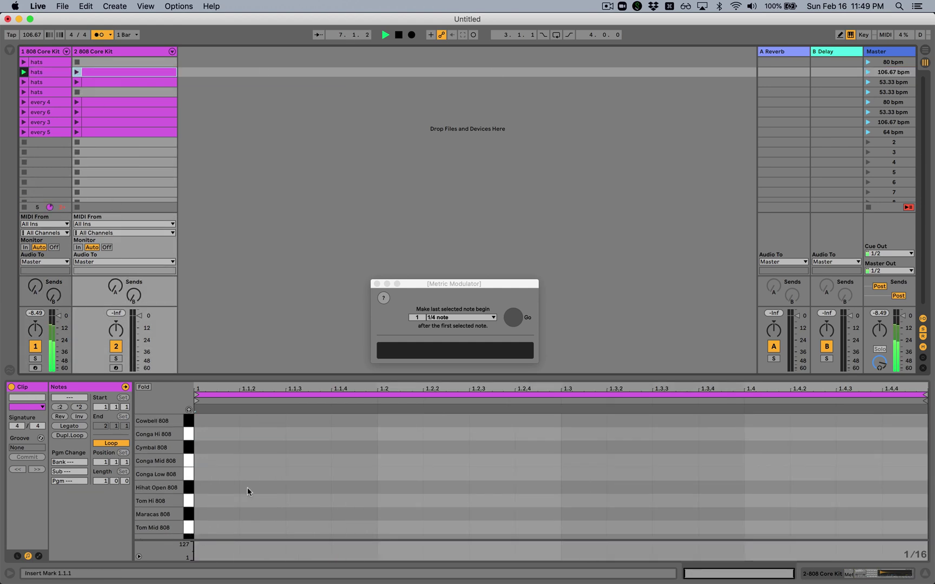
pyautogui.scroll(-3, 248, 487)
pyautogui.doubleClick(216, 532)
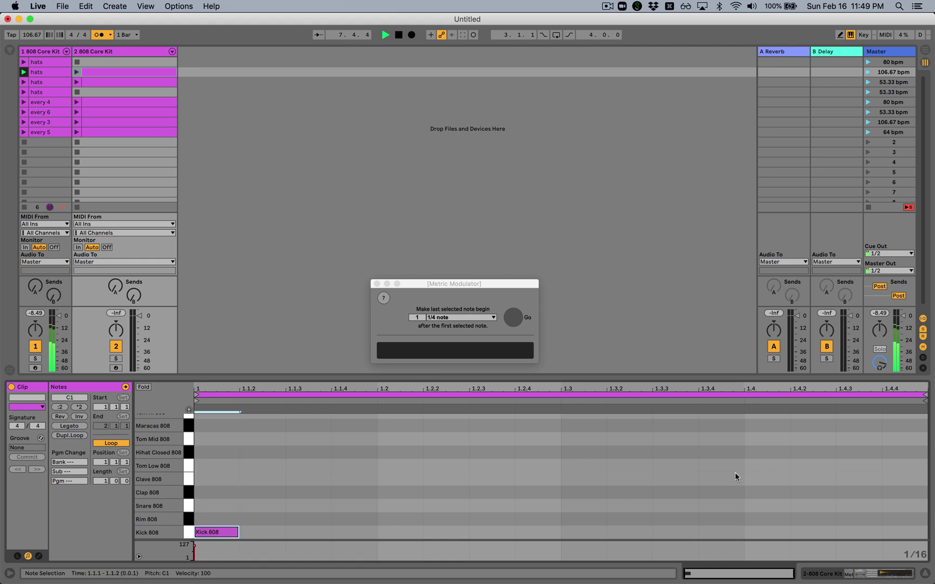
pyautogui.moveTo(924, 394)
pyautogui.mouseDown()
pyautogui.moveTo(468, 397)
pyautogui.moveTo(375, 434)
pyautogui.mouseUp()
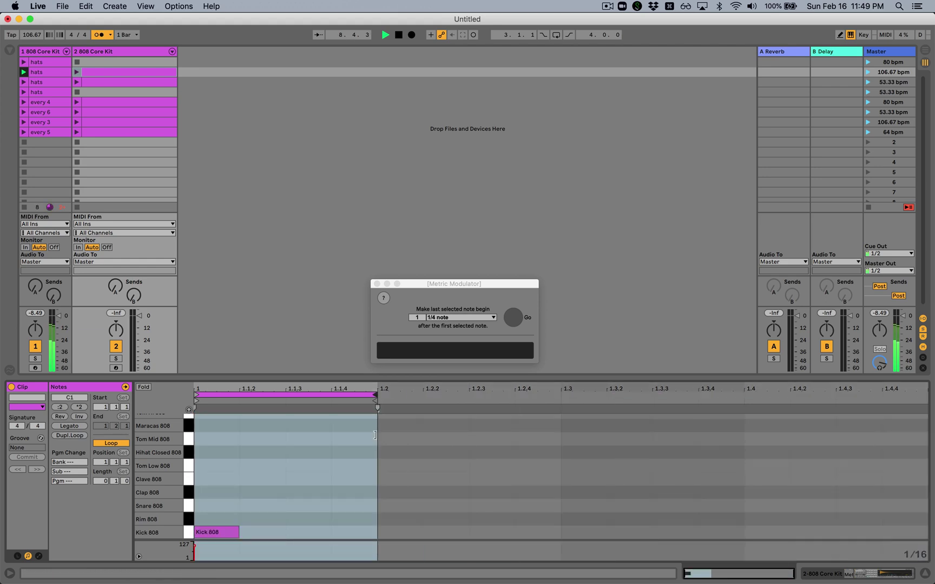
pyautogui.click(868, 72)
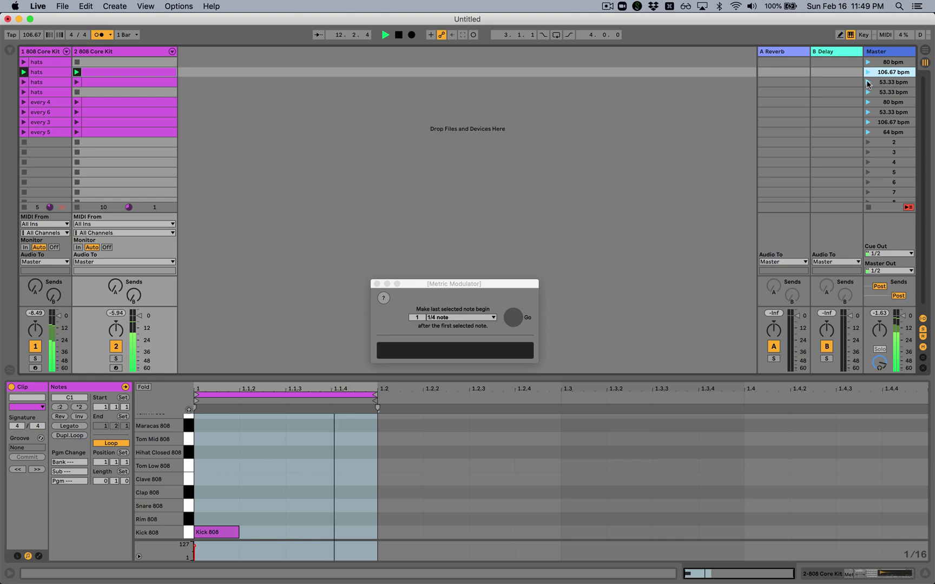
# - Switch playback to the 53.33 bpm scene and show the third-row hats clip's notes
pyautogui.click(867, 83)
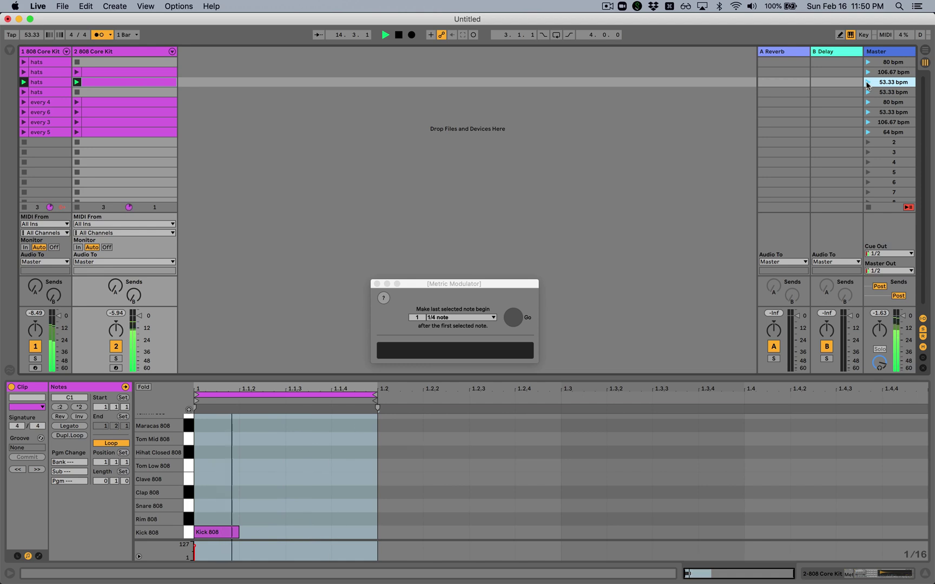
pyautogui.click(54, 62)
pyautogui.press('space')
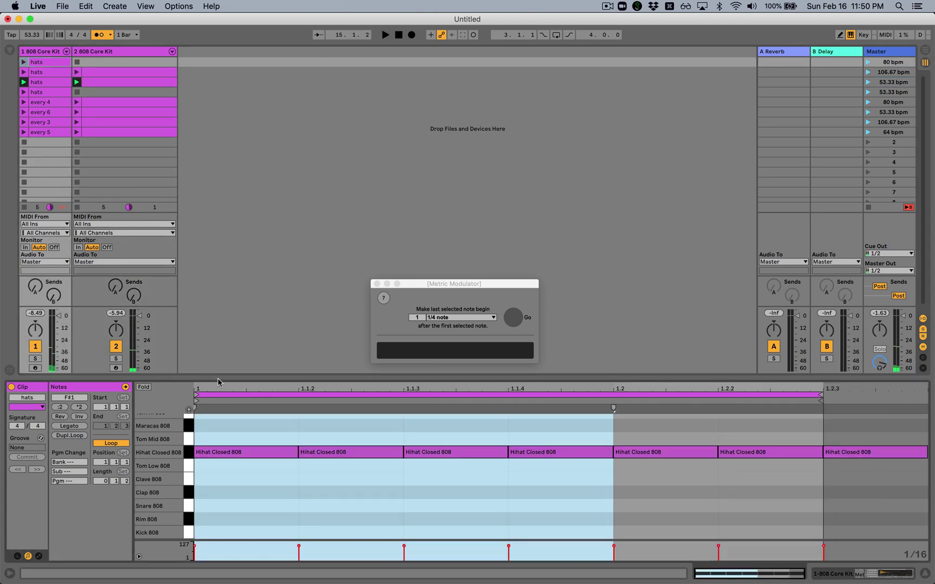
# - Select the first four hi-hat notes and run the Metric Modulator on them
pyautogui.click(234, 427)
pyautogui.moveTo(234, 427); pyautogui.dragTo(791, 539)
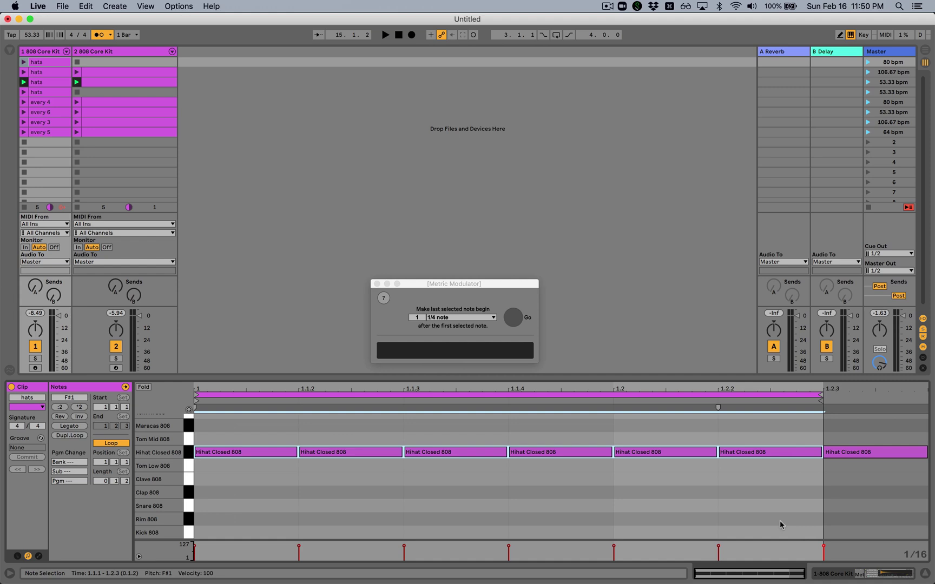
pyautogui.click(514, 319)
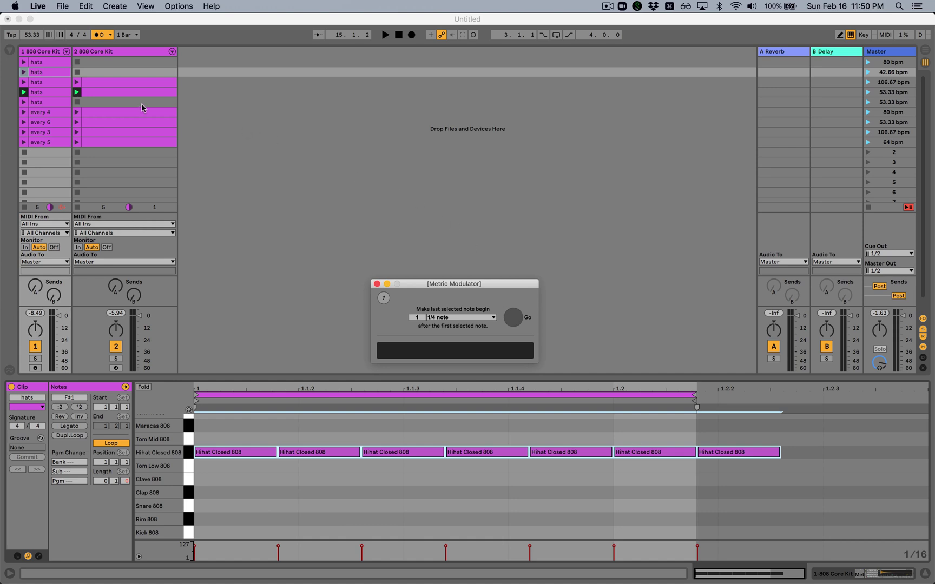
# - Play the 80 bpm scene, select the hi-hats from 1.1.4 to 1.2.3, and generate the 64 bpm scene
pyautogui.click(867, 63)
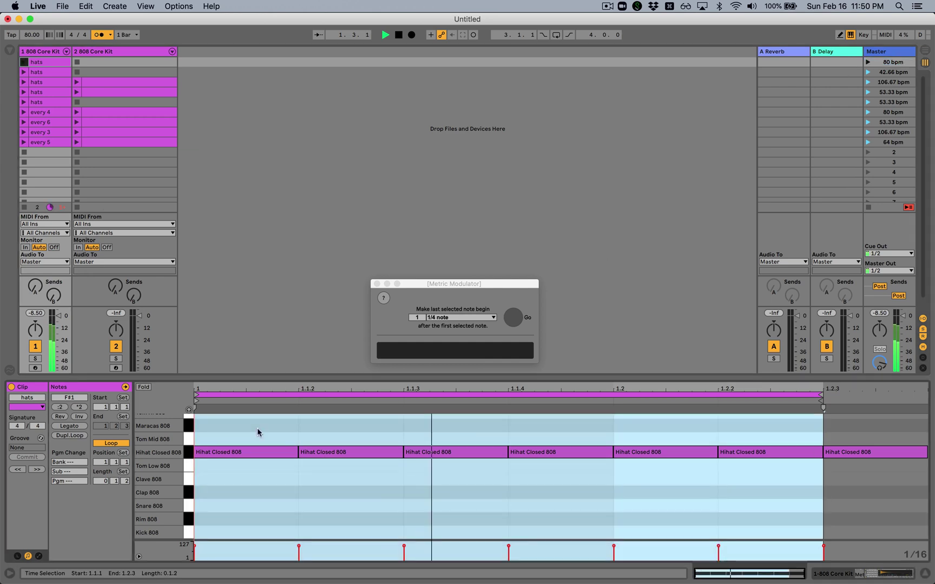
pyautogui.click(257, 428)
pyautogui.moveTo(758, 465); pyautogui.dragTo(227, 437)
pyautogui.click(513, 318)
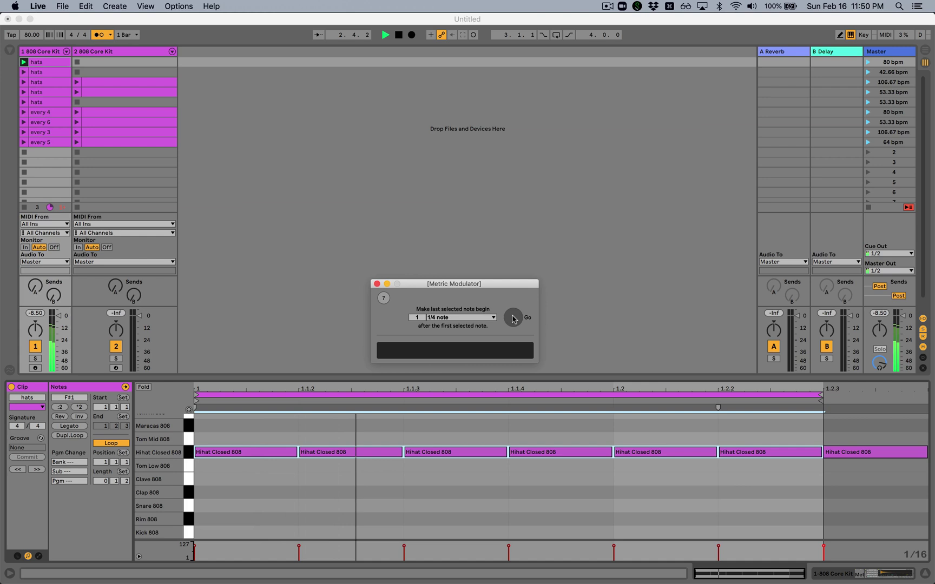
pyautogui.click(513, 318)
pyautogui.click(866, 73)
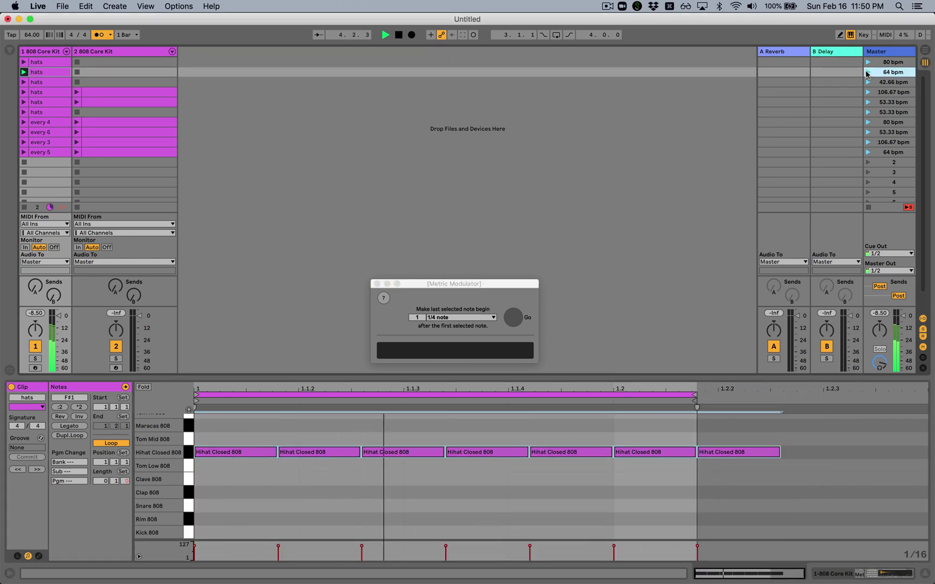
# - Add a one-beat clip with a Kick 808 note to track 2 in the 64 bpm row
pyautogui.doubleClick(95, 72)
pyautogui.scroll(-5, 258, 487)
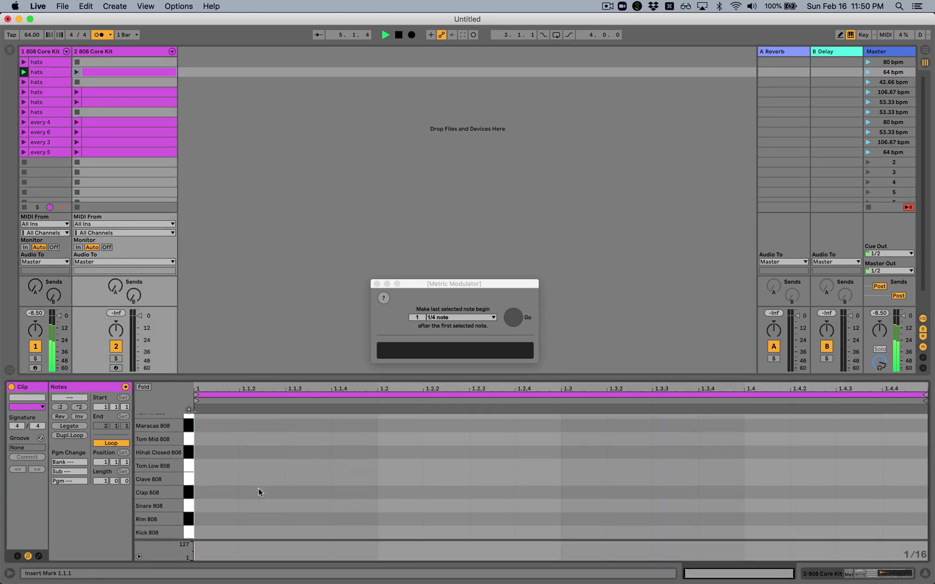
pyautogui.doubleClick(215, 528)
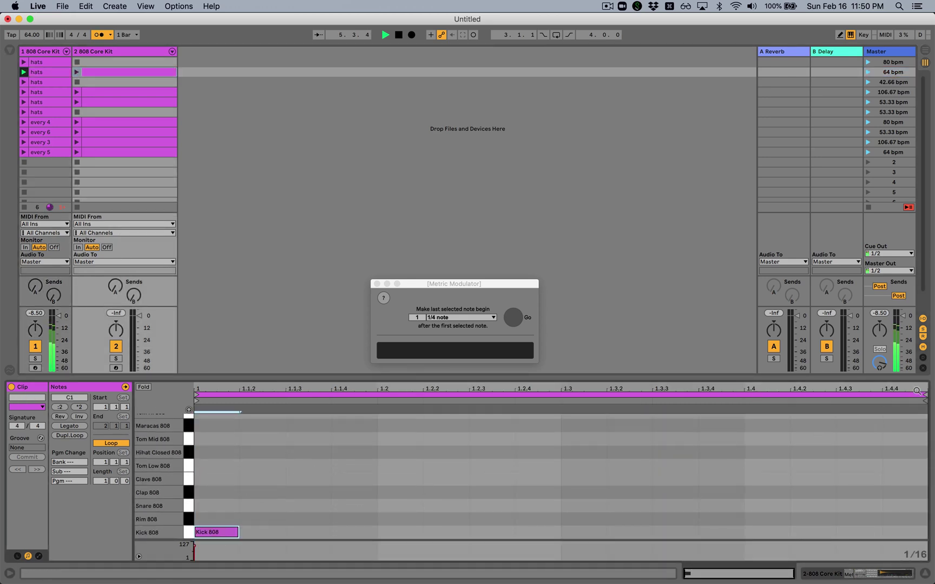
pyautogui.moveTo(925, 394); pyautogui.dragTo(373, 377)
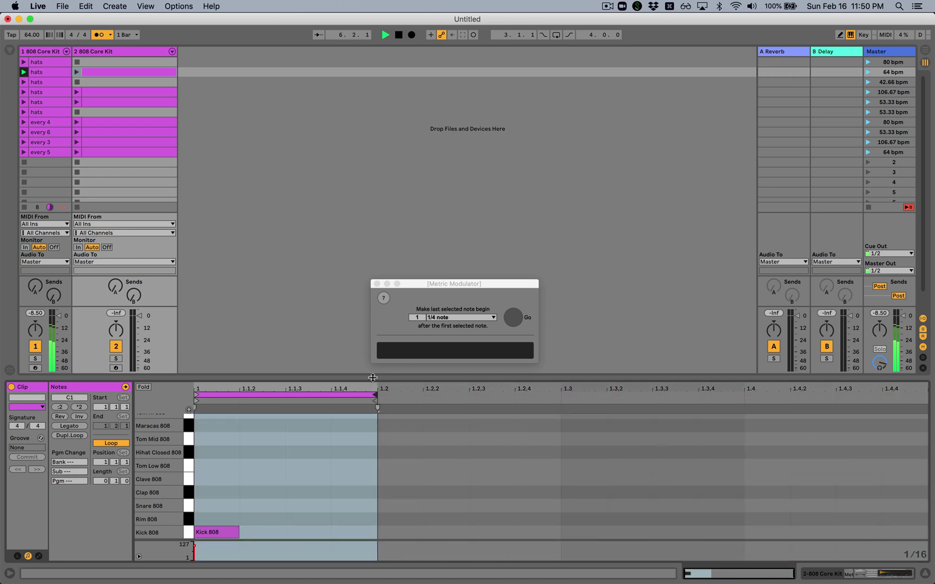
pyautogui.click(866, 72)
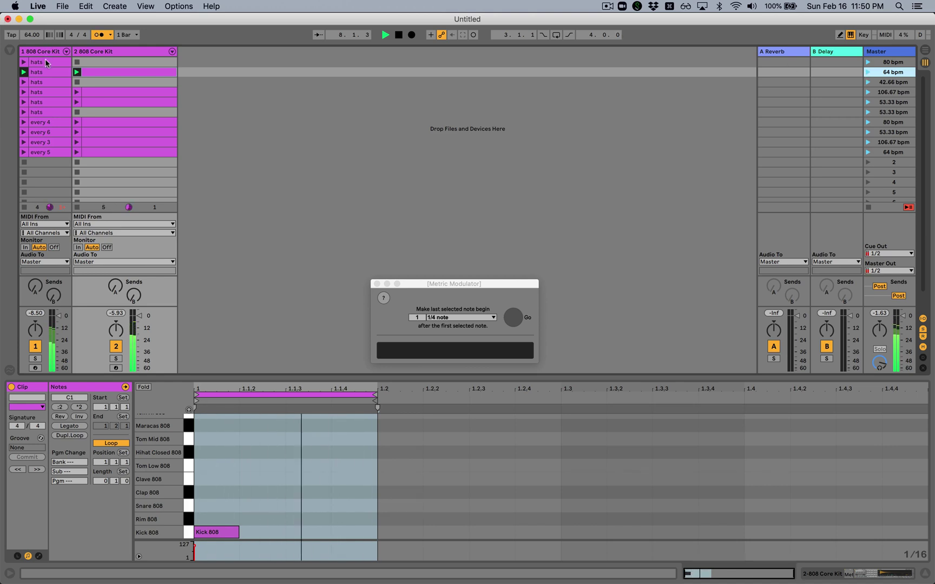
# - Audition the 80, 64, 42.66 and 106.67 bpm scenes, then stop playback
pyautogui.click(868, 62)
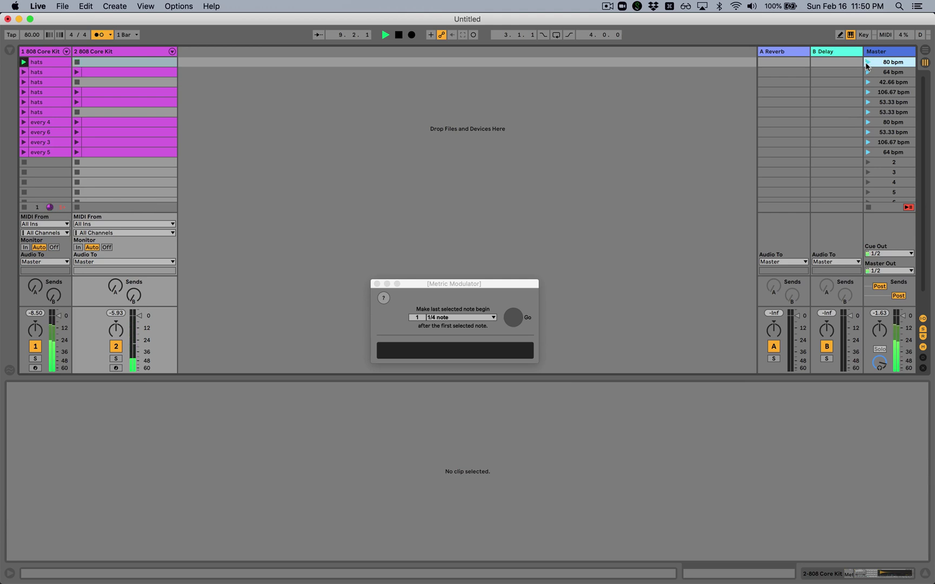
pyautogui.click(867, 72)
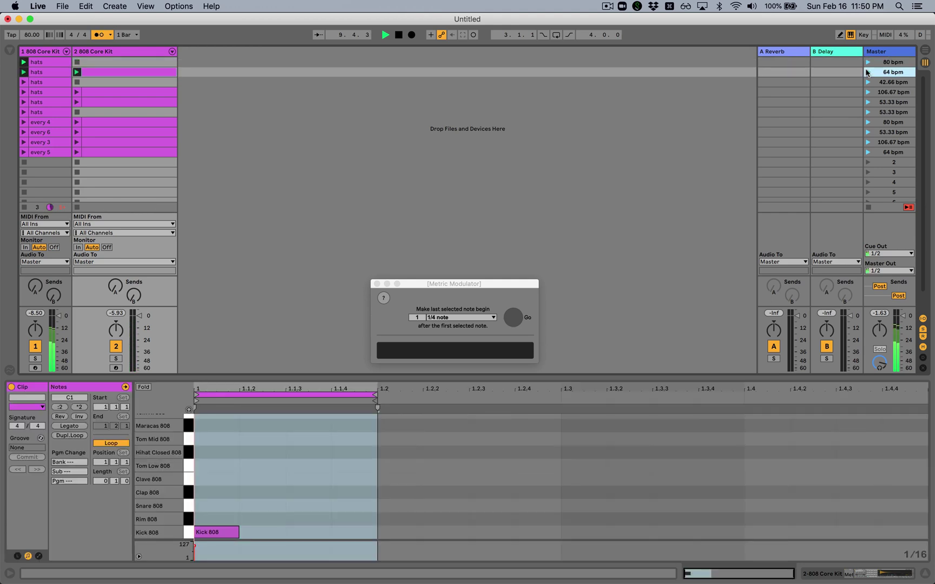
pyautogui.click(867, 82)
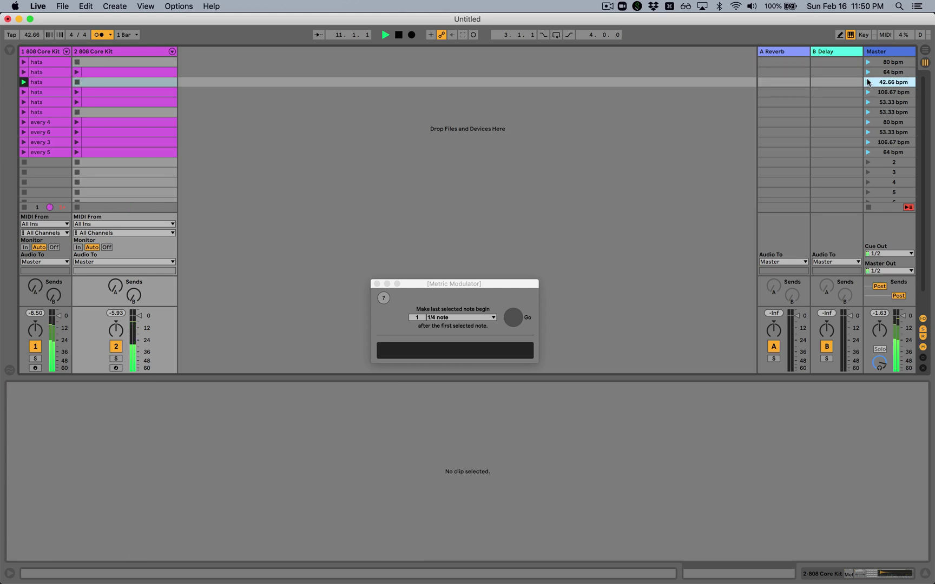
pyautogui.click(868, 92)
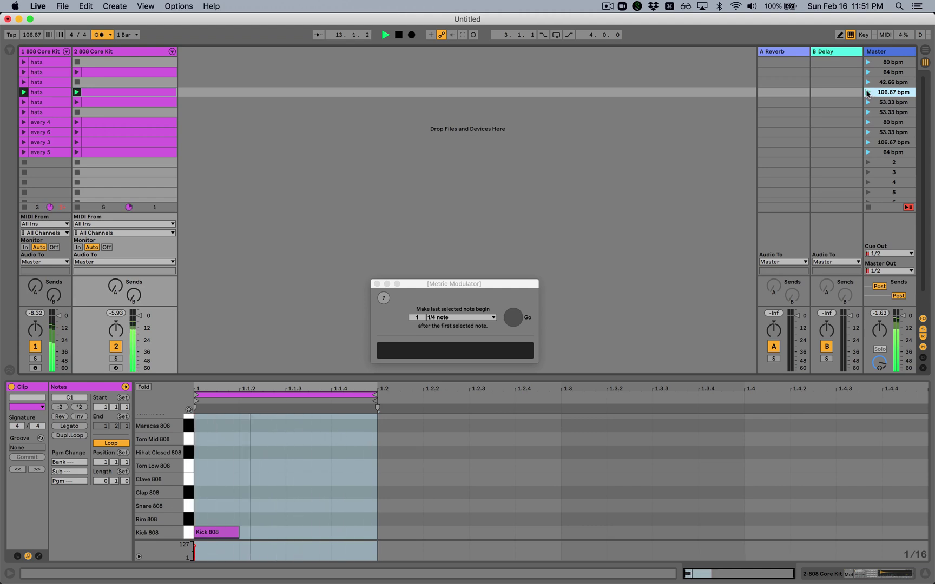
pyautogui.press('space')
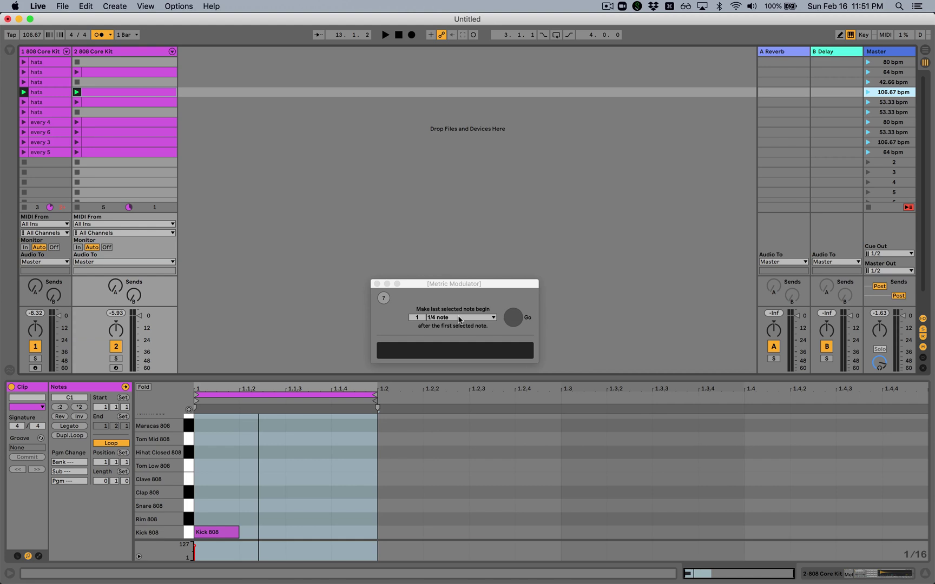
pyautogui.click(449, 319)
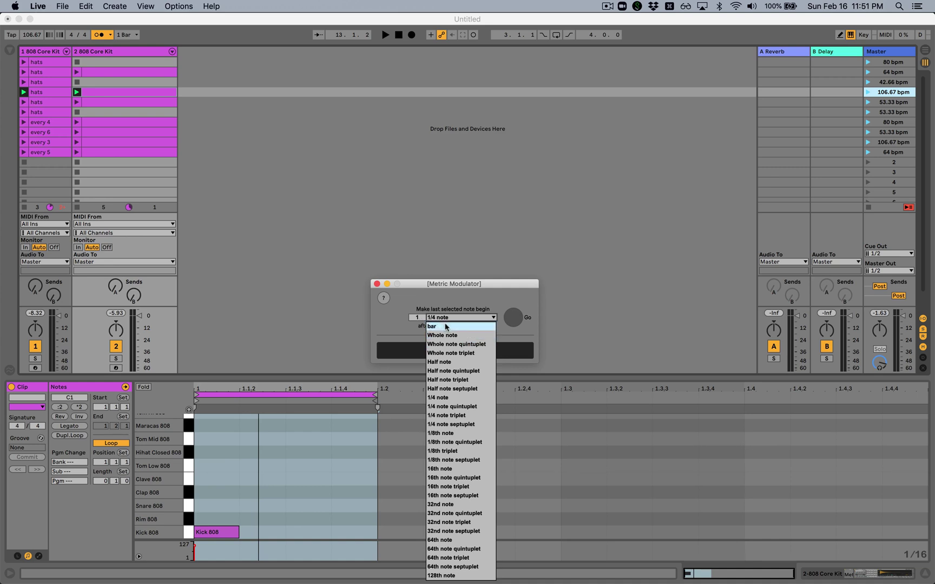
# - Launch the 80 bpm scene and select the first four hi-hat notes in the playing hats clip
pyautogui.click(867, 66)
pyautogui.click(866, 65)
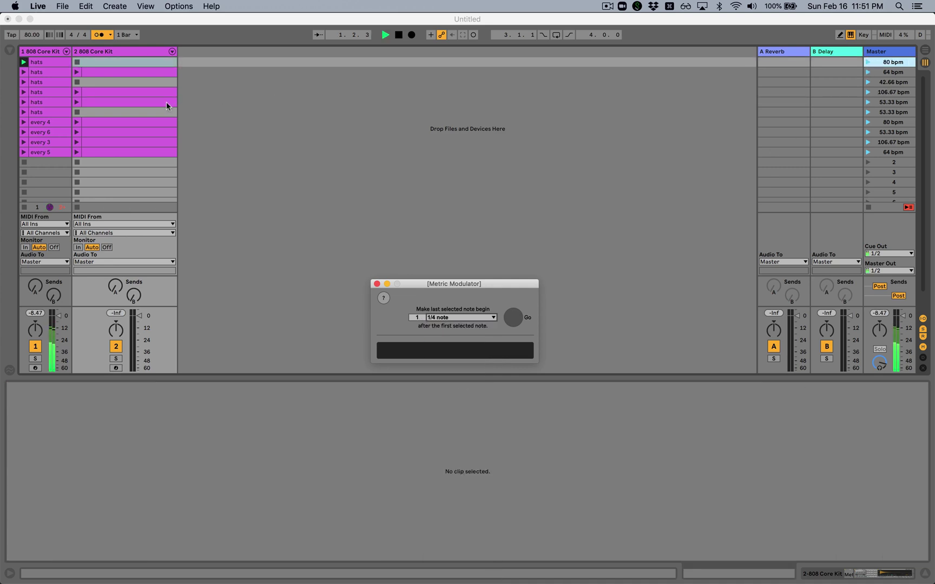
pyautogui.click(54, 63)
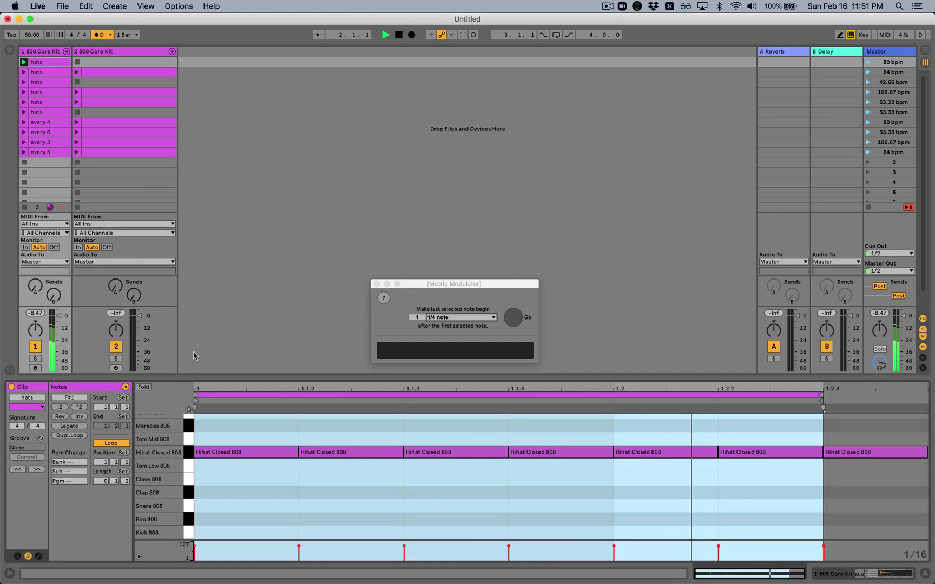
pyautogui.moveTo(221, 423); pyautogui.dragTo(665, 483)
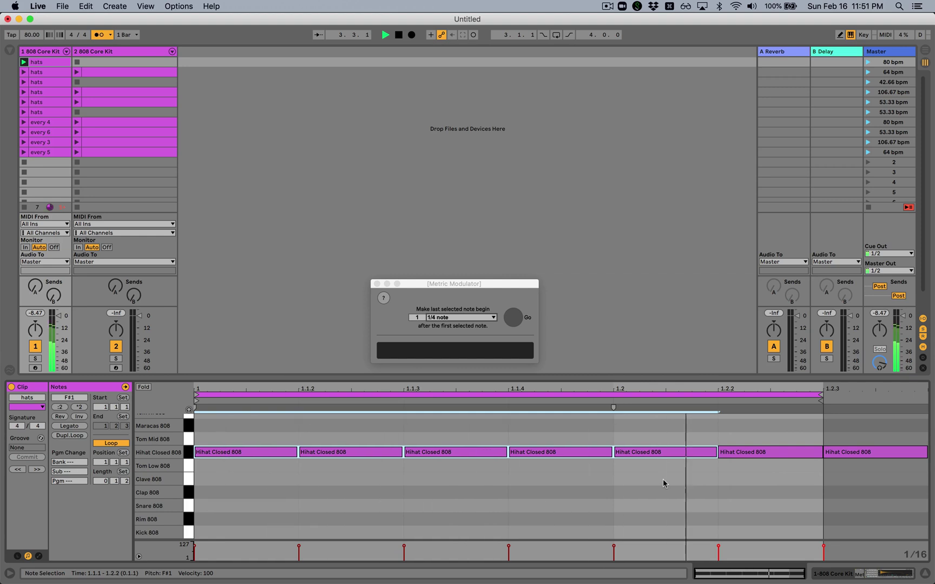
# - Set the Metric Modulator to 3 × 1/8th triplets and create the new 80 bpm hi-hat scene
pyautogui.click(418, 317)
pyautogui.moveTo(418, 320); pyautogui.dragTo(418, 315)
pyautogui.click(460, 318)
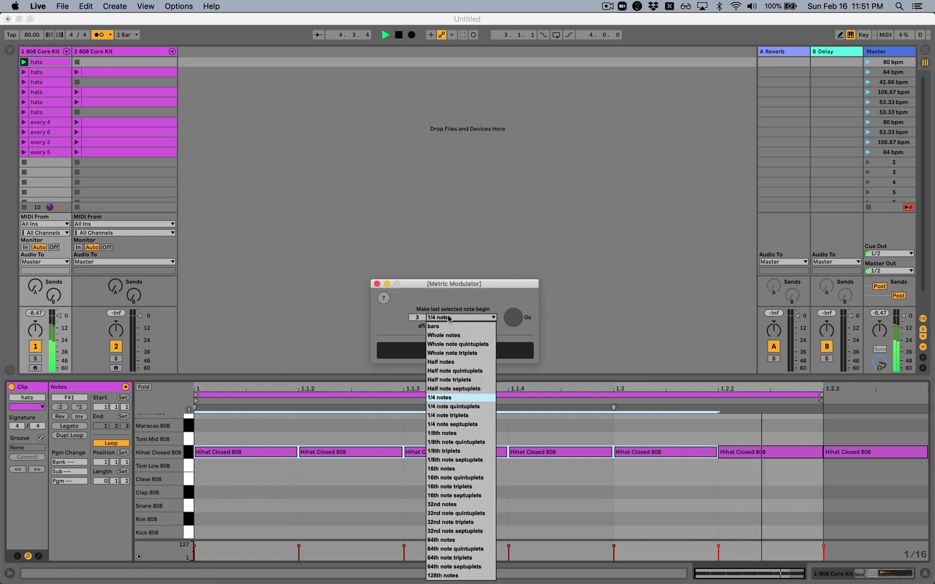
pyautogui.click(459, 451)
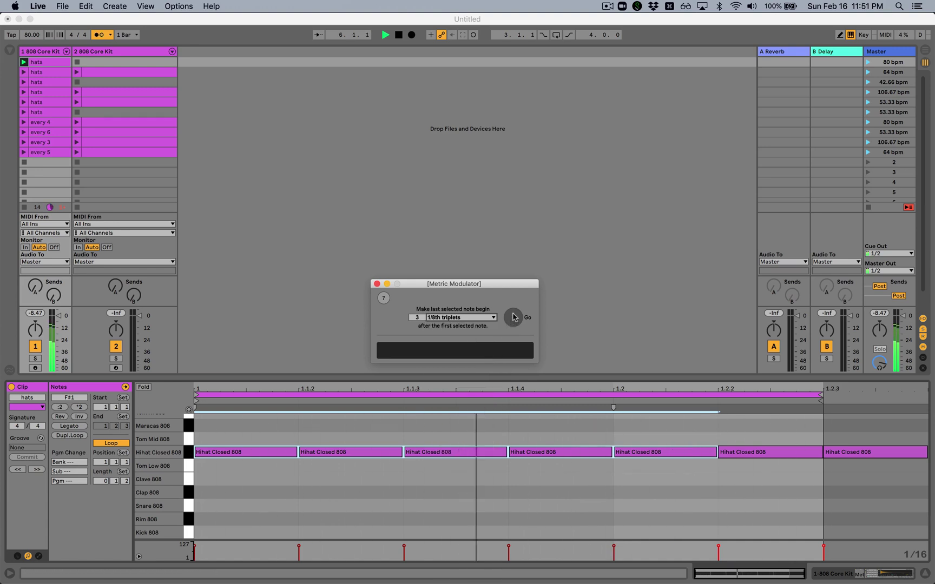
pyautogui.click(514, 317)
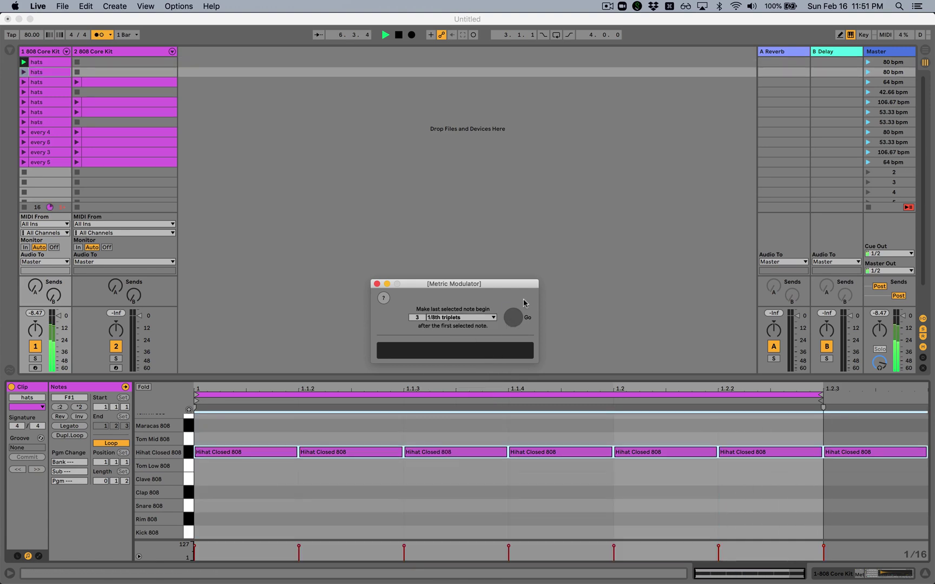
# - Change the note count to 4 to create the new 71.11 bpm hi-hat scene
pyautogui.click(418, 319)
pyautogui.write('4')
pyautogui.click(511, 318)
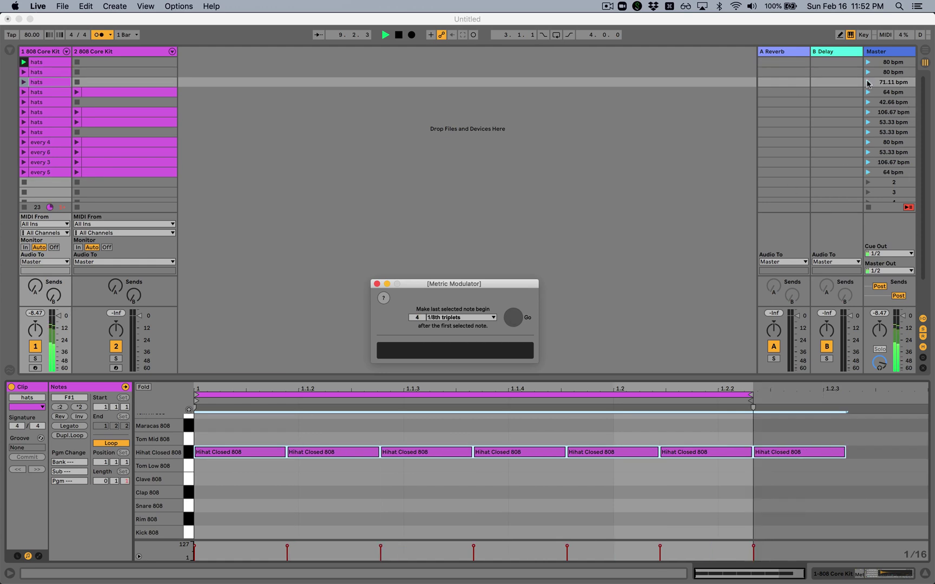
# - Launch the 71.11 bpm scene and reset the Metric Modulator to 1 × 1/4 note
pyautogui.click(868, 82)
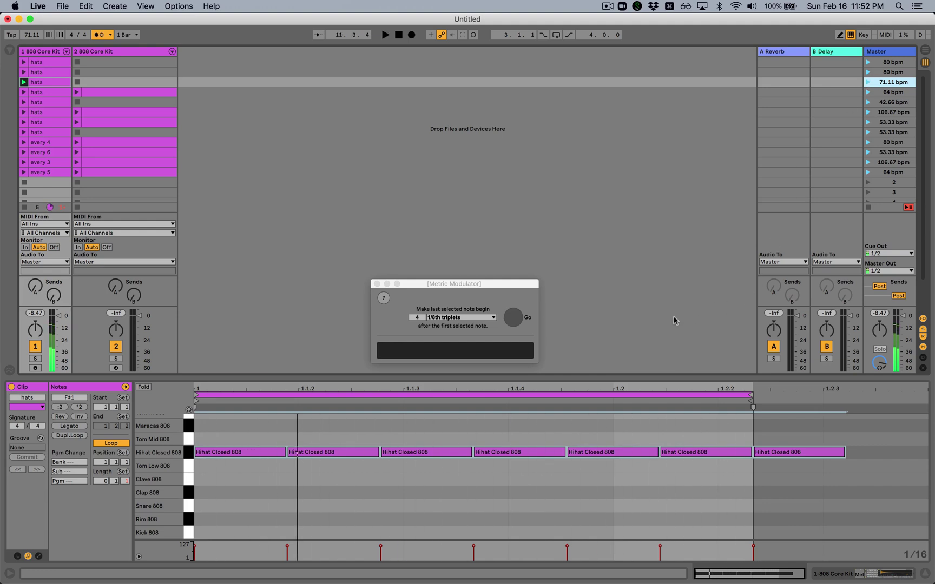
pyautogui.click(483, 319)
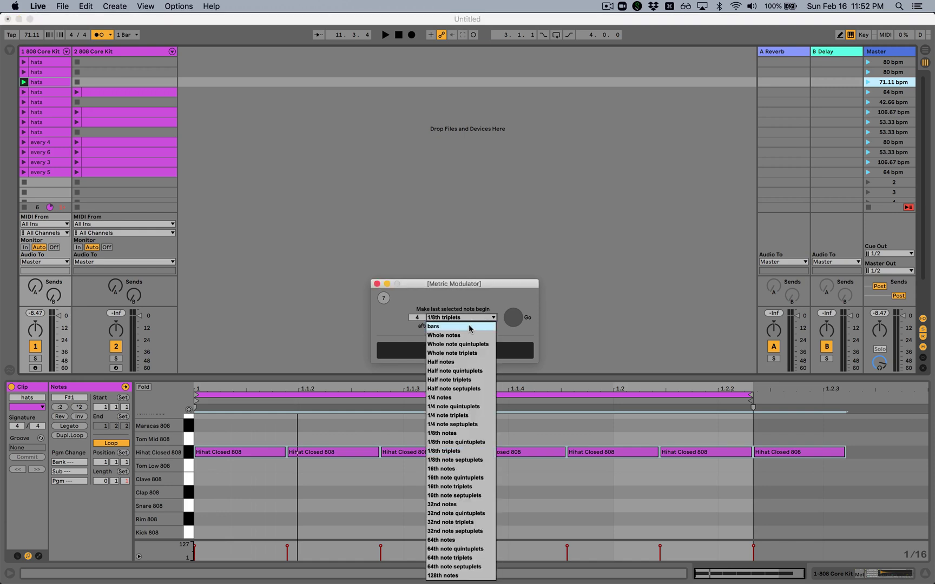
pyautogui.click(469, 398)
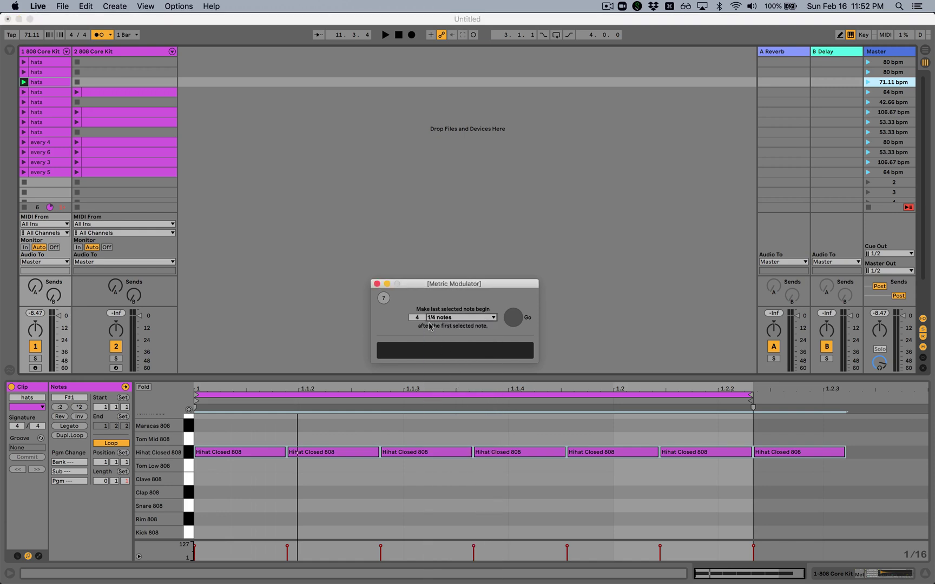
pyautogui.moveTo(421, 319); pyautogui.dragTo(421, 326)
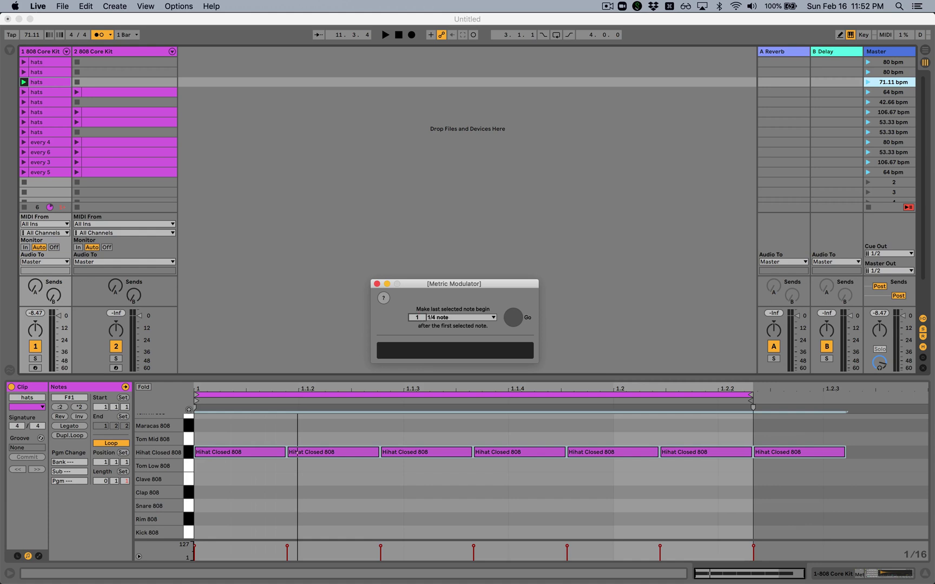